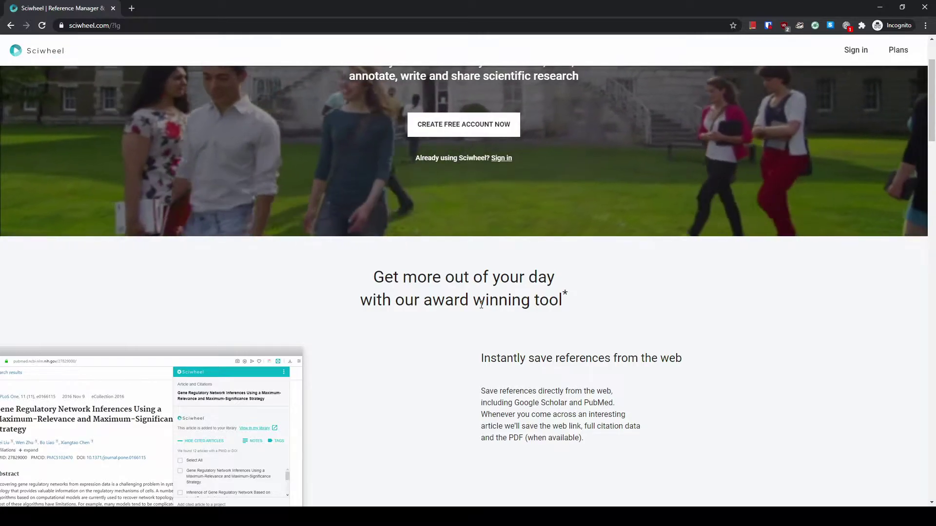
Examine the Sciwheel home page's feature overview, from saving references and PDF notes to the Google Docs add-on and mobile apps
scroll(490, 308, "down", 1)
scroll(492, 308, "down", 1)
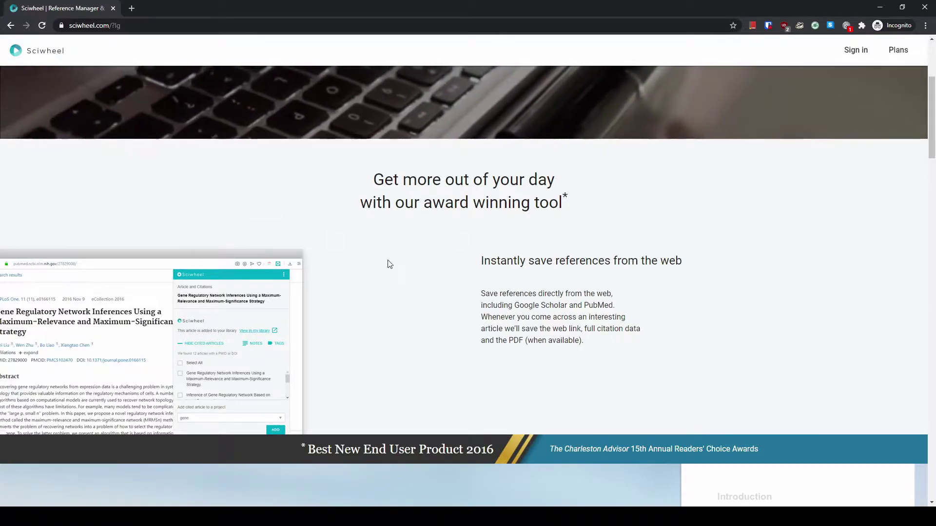
scroll(330, 271, "down", 2)
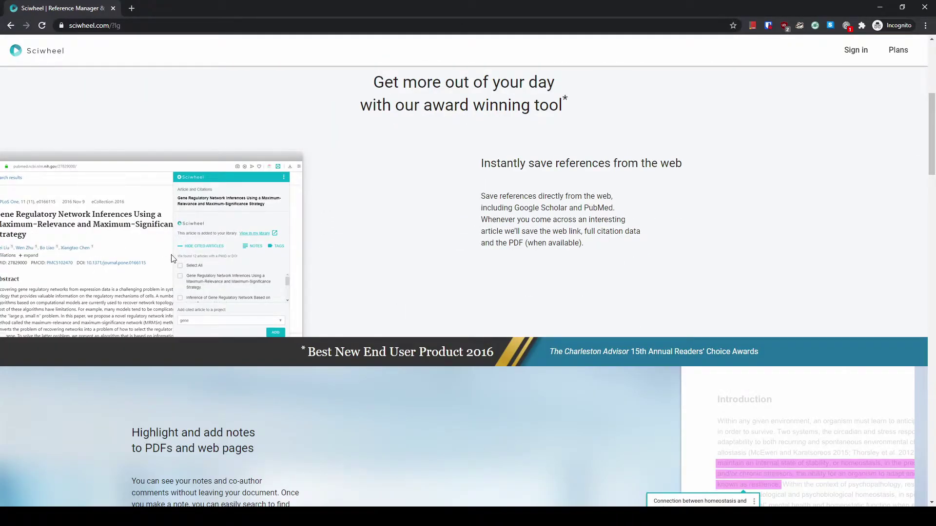
scroll(232, 237, "down", 2)
scroll(281, 212, "down", 2)
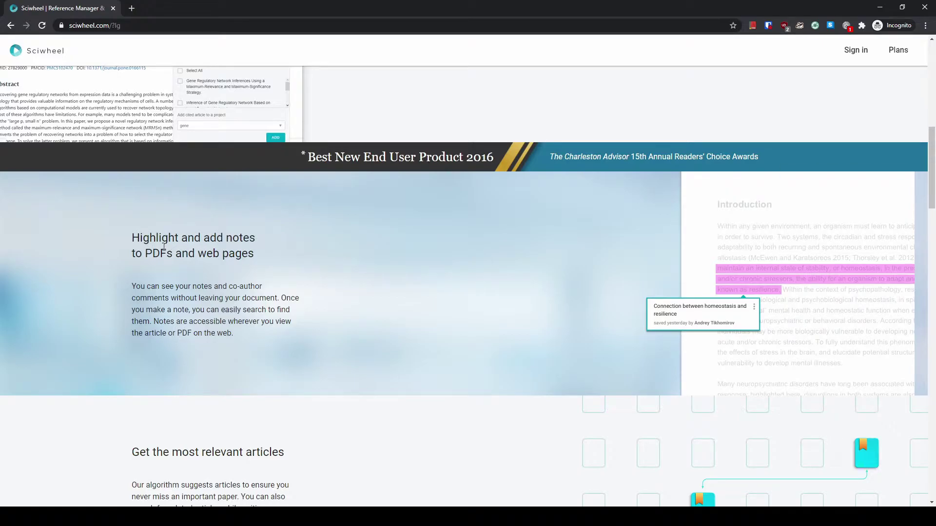
scroll(634, 246, "down", 3)
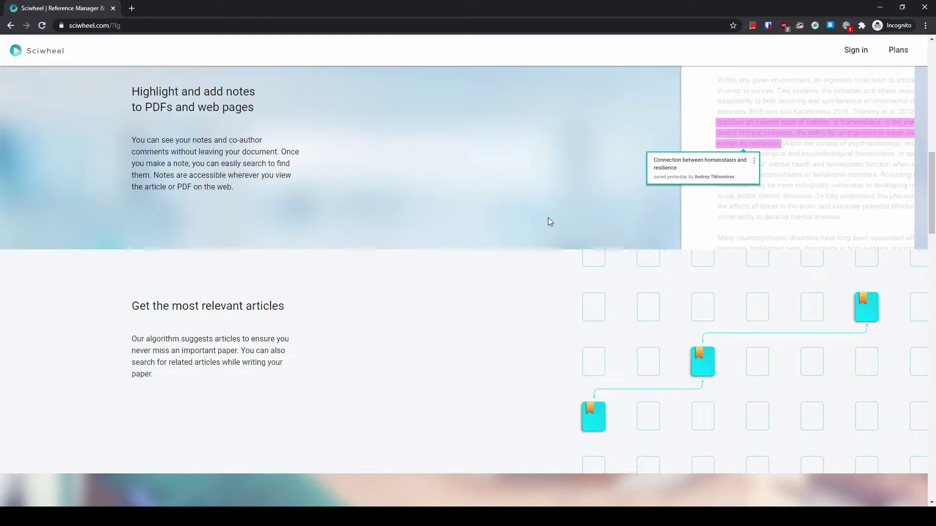
scroll(549, 222, "down", 3)
scroll(549, 222, "down", 2)
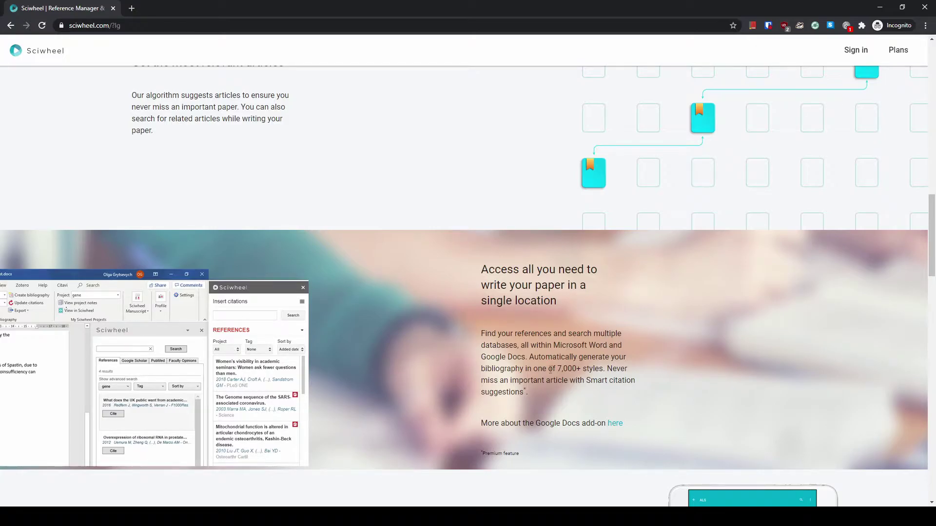
scroll(616, 226, "down", 4)
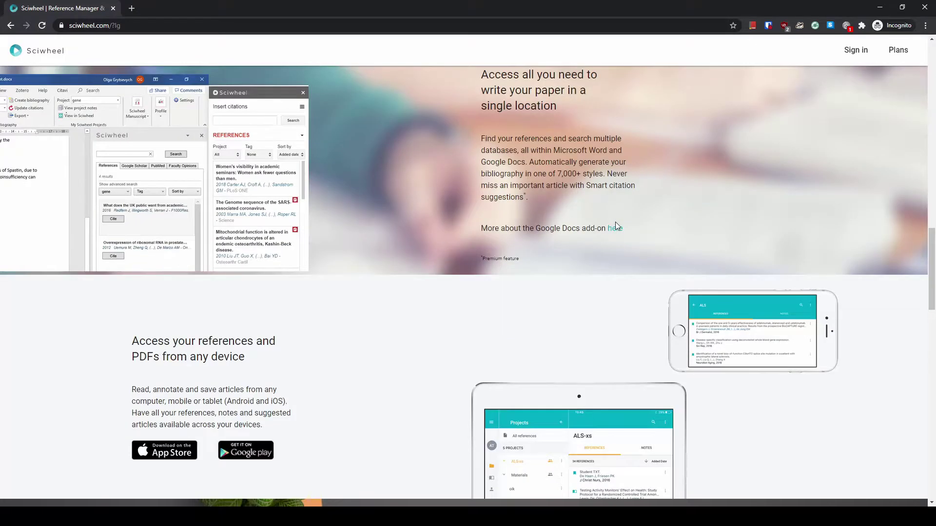
scroll(615, 218, "down", 4)
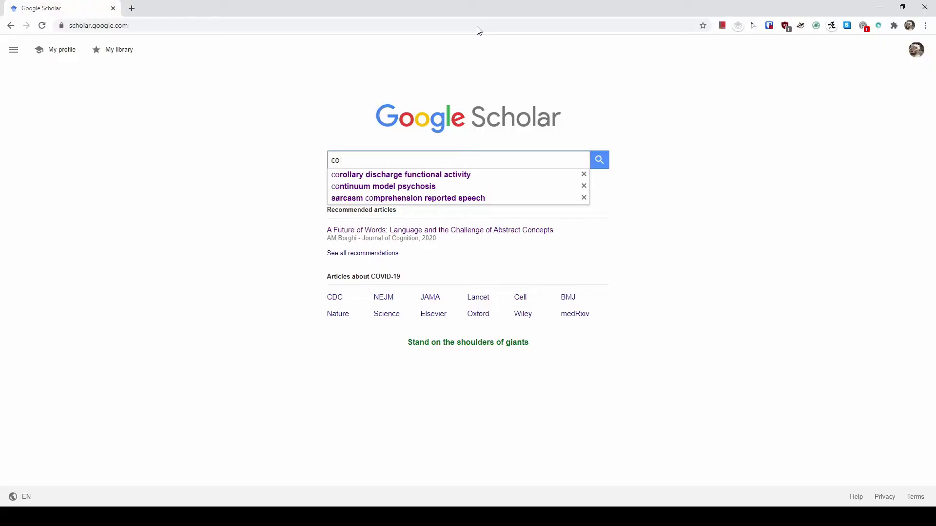
Search Google Scholar for "covid 19" and list the references on the results page with the Sciwheel extension
type("vid 19")
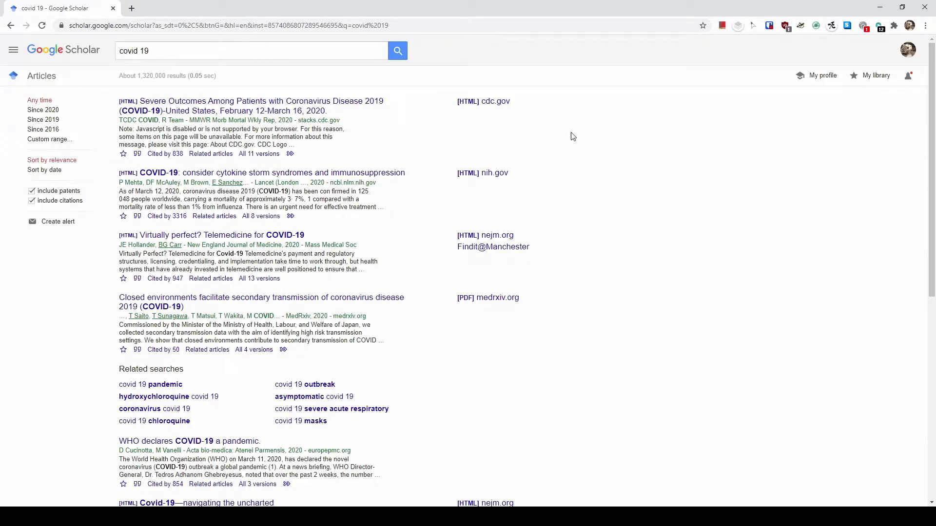
left_click(881, 27)
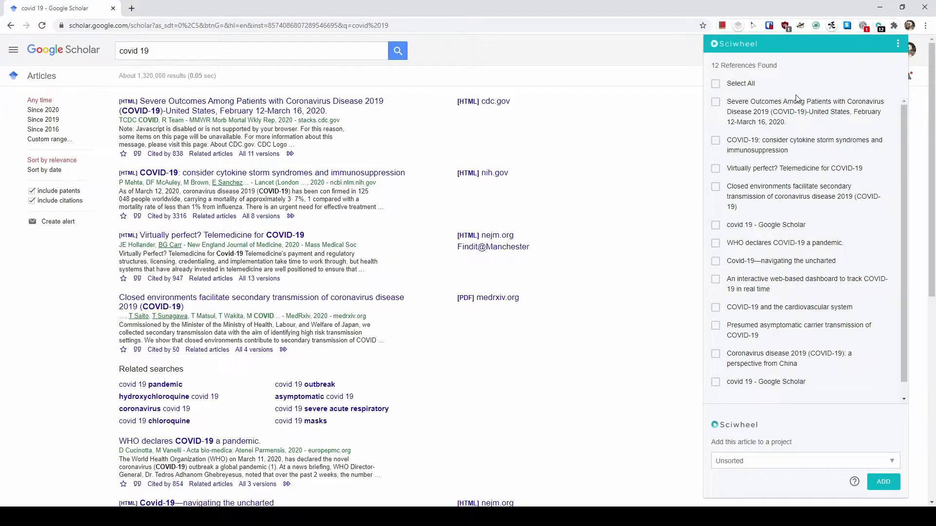
Select the first three COVID-19 references found by Sciwheel and check the available projects, keeping Unsorted as the destination
left_click(716, 102)
left_click(715, 141)
left_click(716, 169)
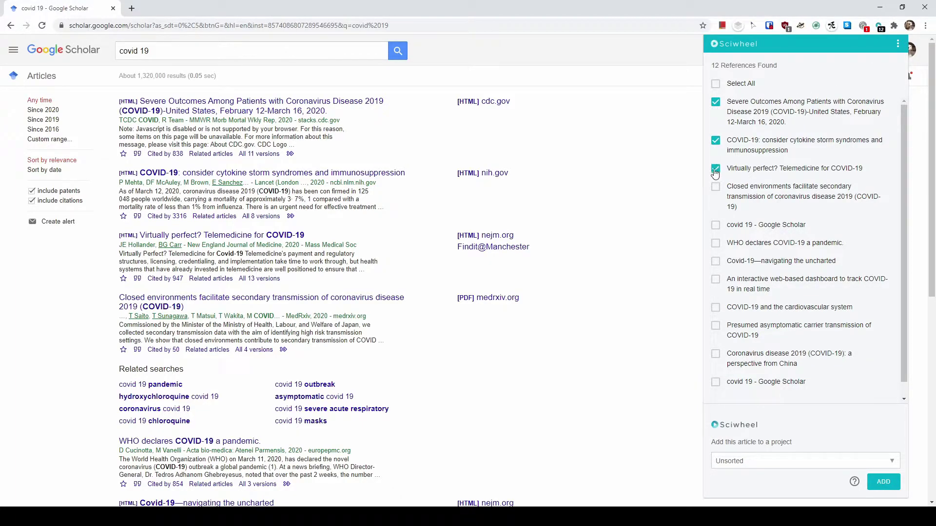
left_click(786, 461)
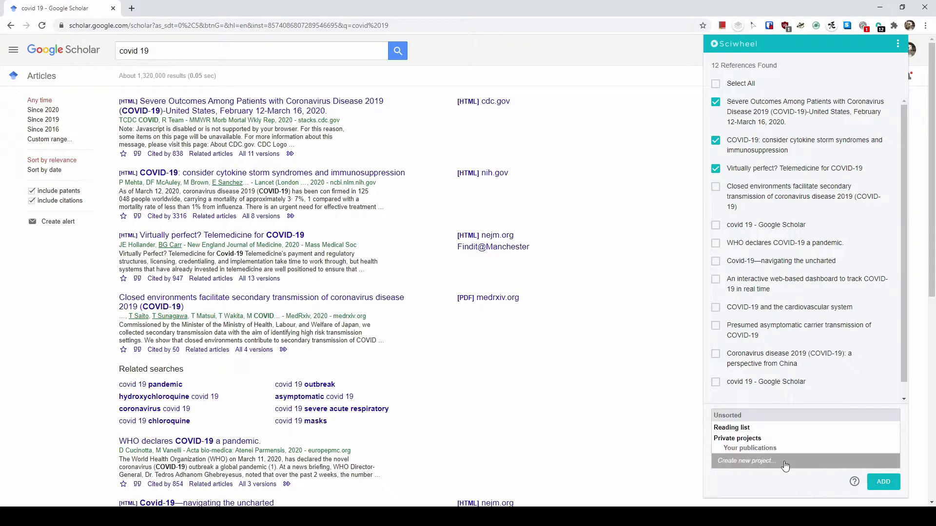
left_click(763, 488)
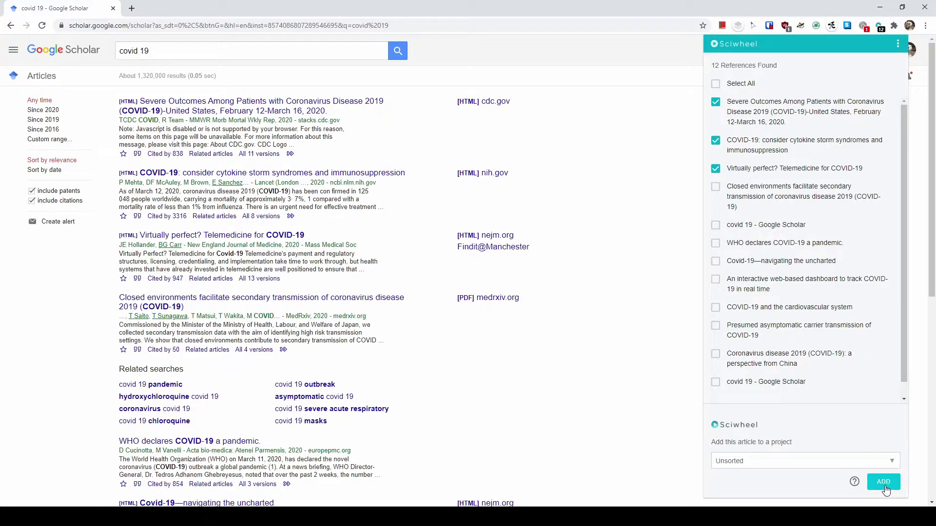
left_click(610, 245)
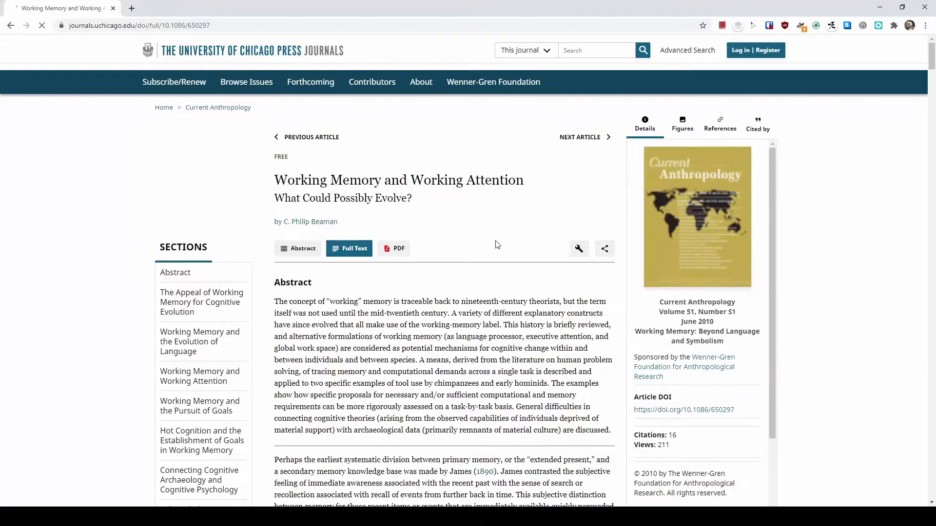
Skim the "Working Memory and Working Attention" article page and bring up Sciwheel's options for saving it
scroll(456, 267, "down", 3)
scroll(628, 121, "up", 3)
scroll(628, 121, "down", 2)
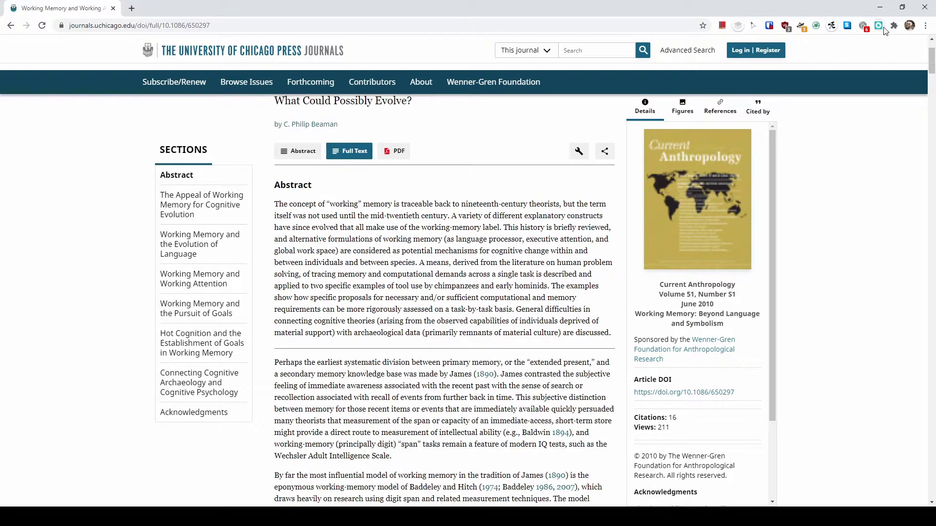
scroll(475, 284, "down", 10)
scroll(476, 284, "up", 3)
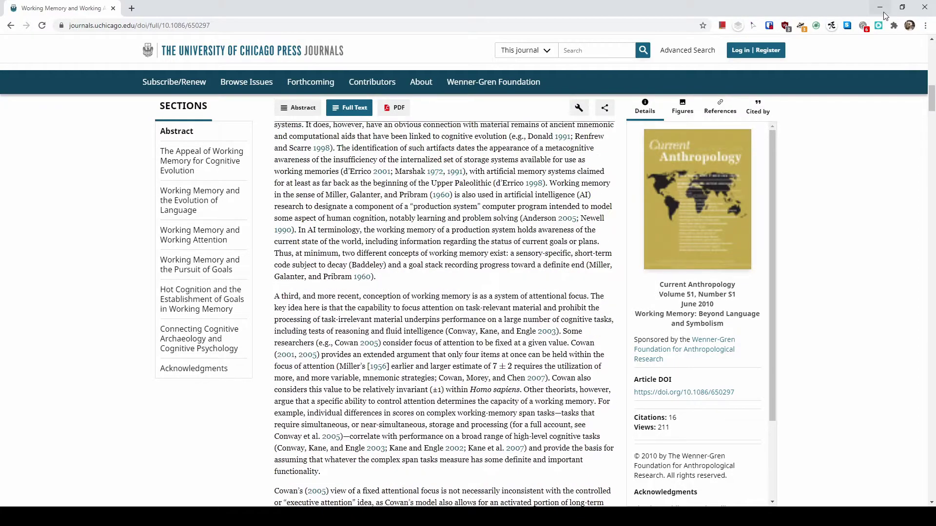
left_click(879, 25)
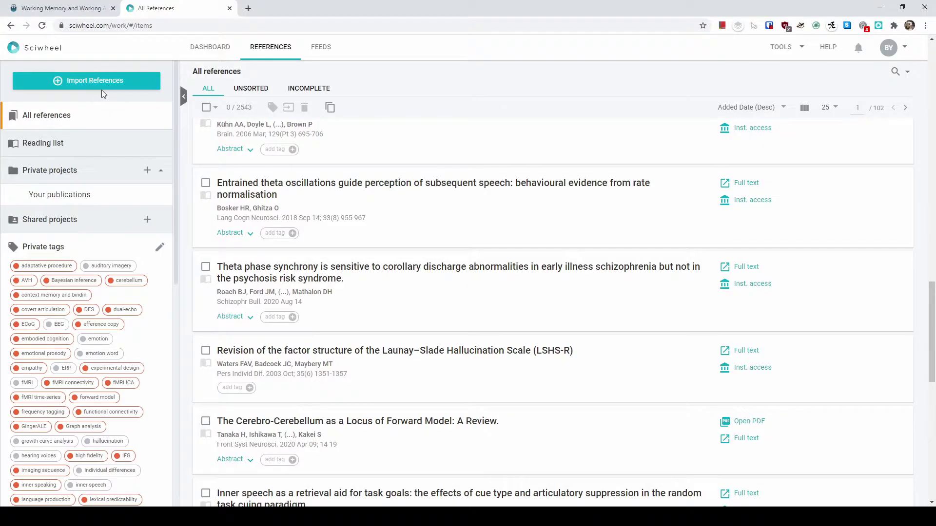
View the Import references options in the Sciwheel library, including the import sources for other reference managers
left_click(91, 89)
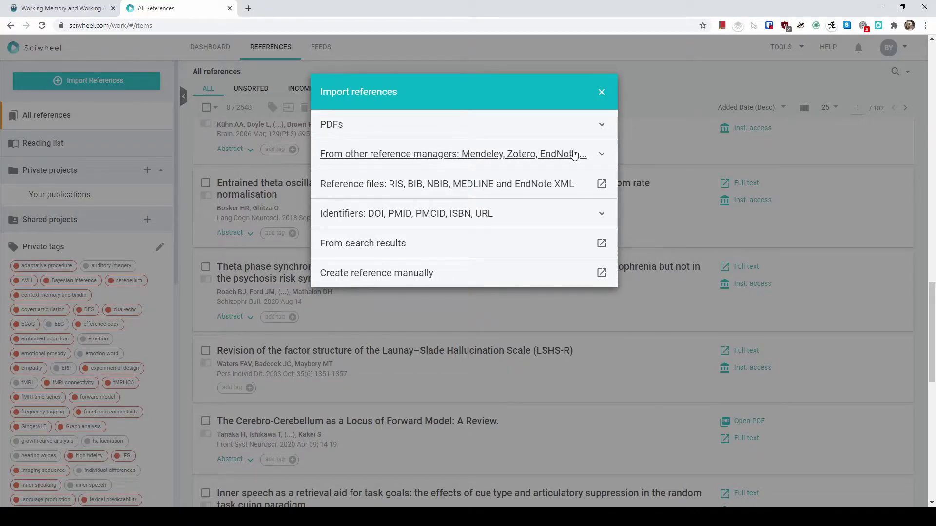
left_click(602, 154)
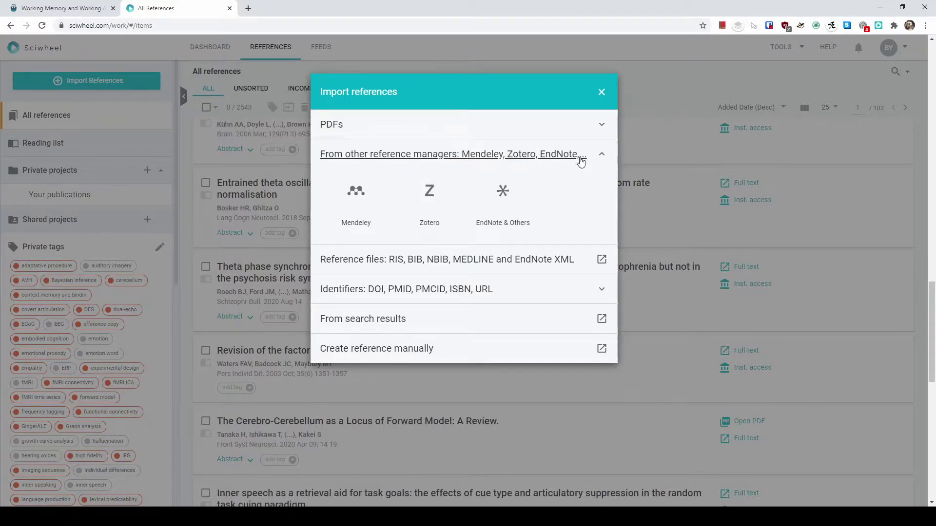
left_click(601, 155)
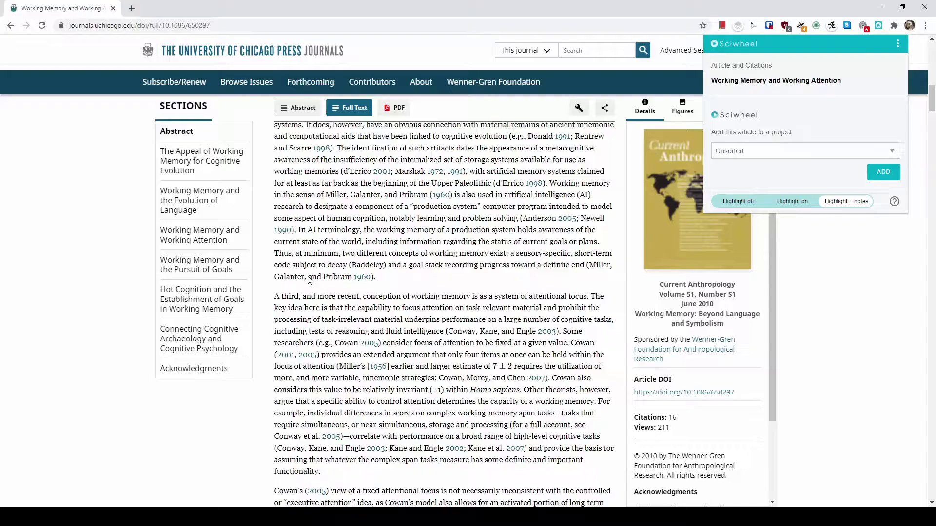
Highlight the phrase “working” memory in the first sentence of the article's abstract with Sciwheel
left_click(415, 241)
scroll(416, 240, "up", 15)
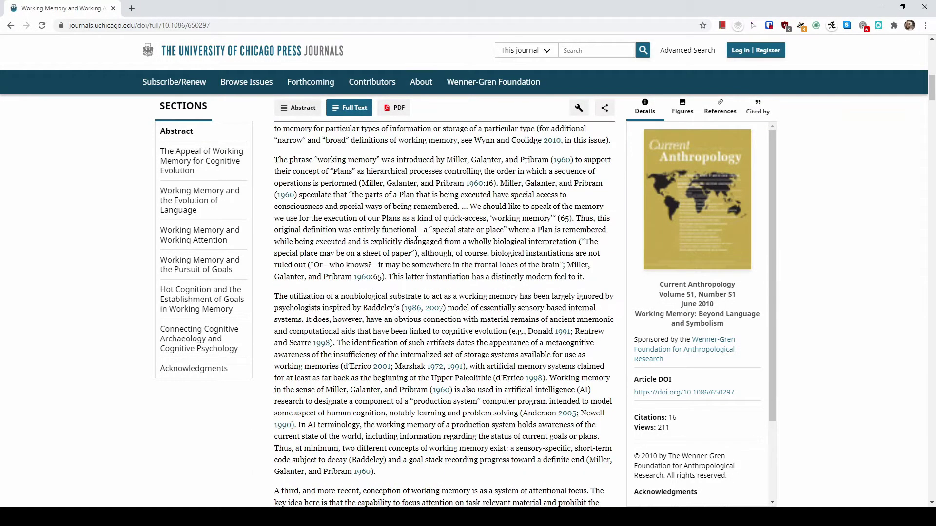
scroll(418, 244, "down", 3)
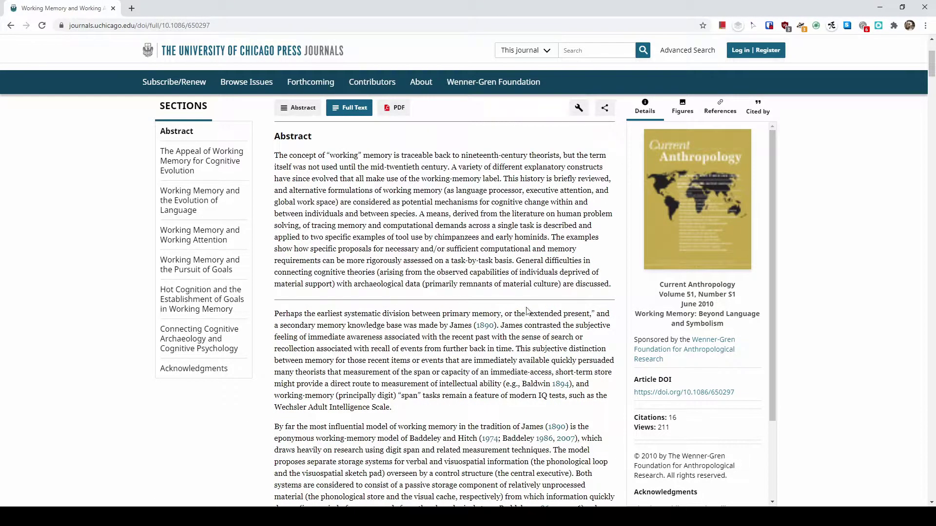
scroll(460, 284, "up", 1)
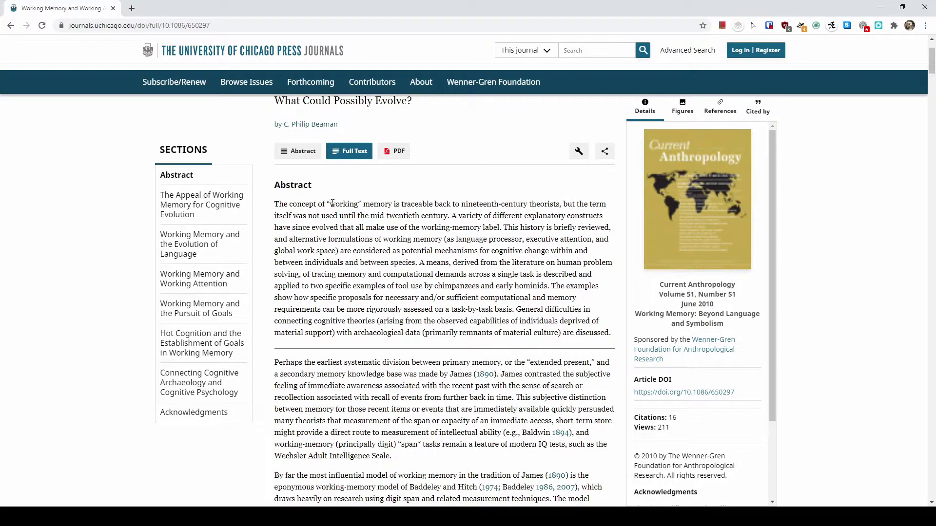
left_click_drag(328, 203, 390, 215)
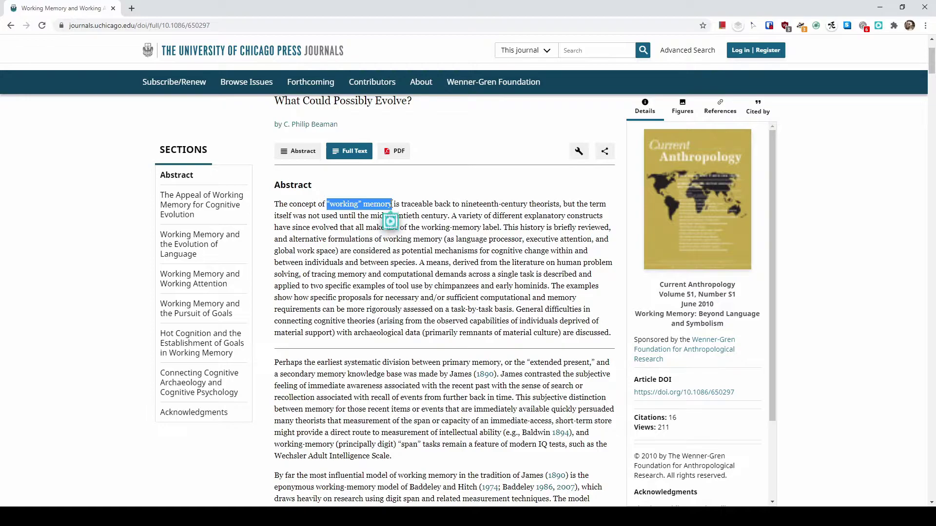
left_click(391, 224)
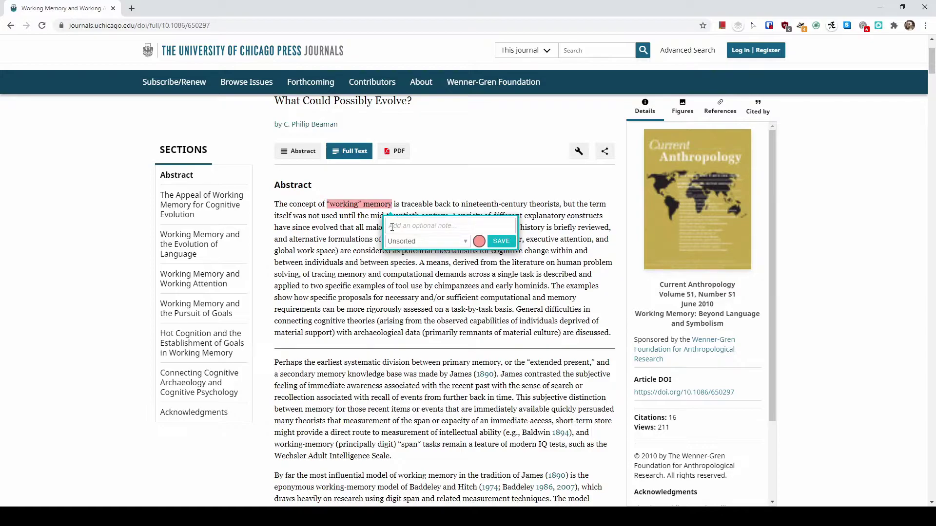
Set the highlight colour to yellow, add the note "definition" and save it
left_click(479, 242)
left_click(427, 242)
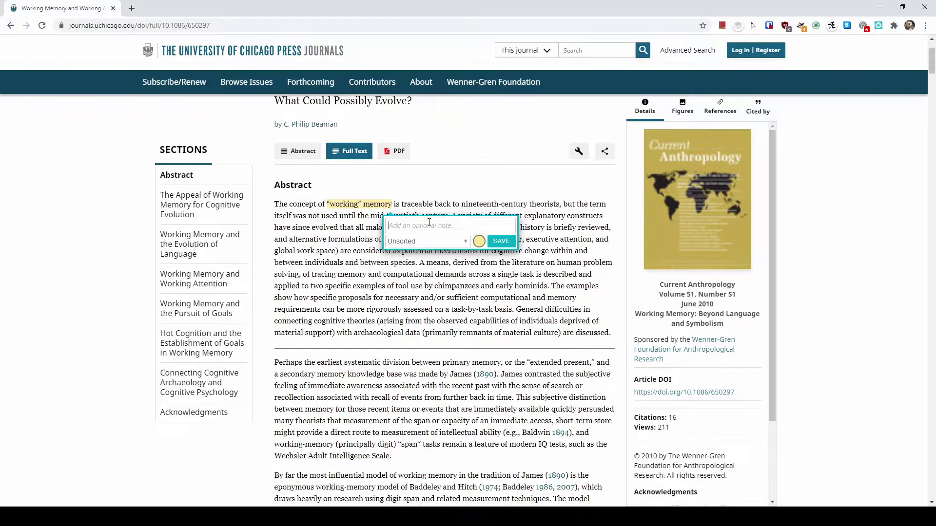
type("definition")
left_click(499, 242)
Reload the article and check the saved note on the highlight and in Sciwheel's notes list, jumping to it from there
left_click(42, 26)
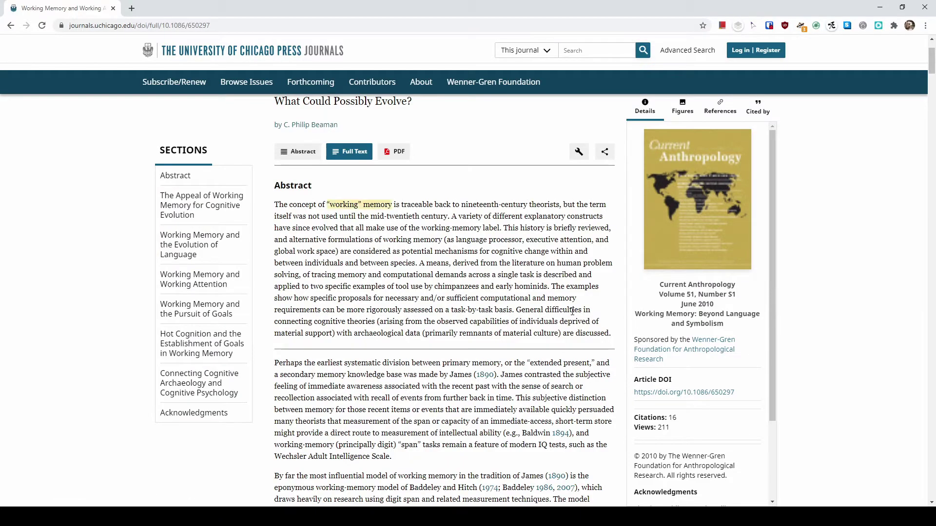
mouse_move(359, 205)
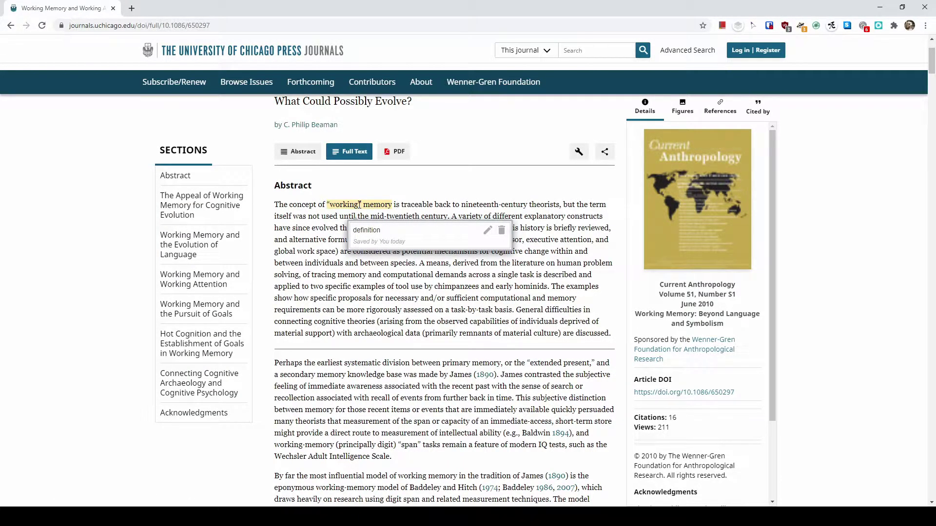
left_click(879, 26)
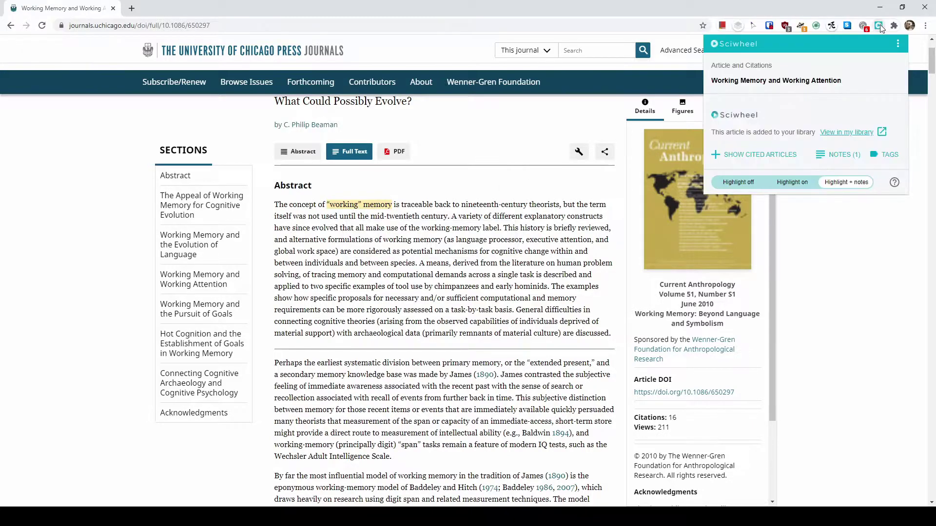
left_click(848, 155)
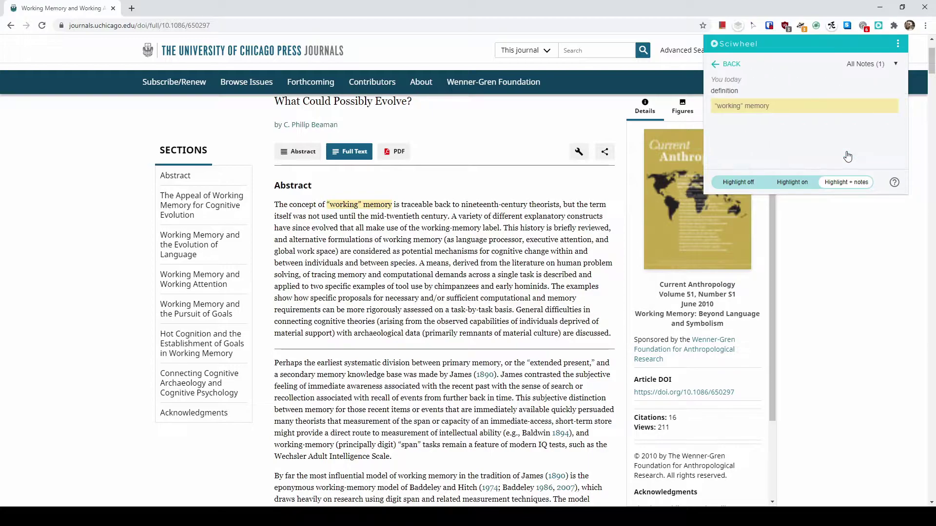
left_click(734, 106)
scroll(481, 143, "up", 2)
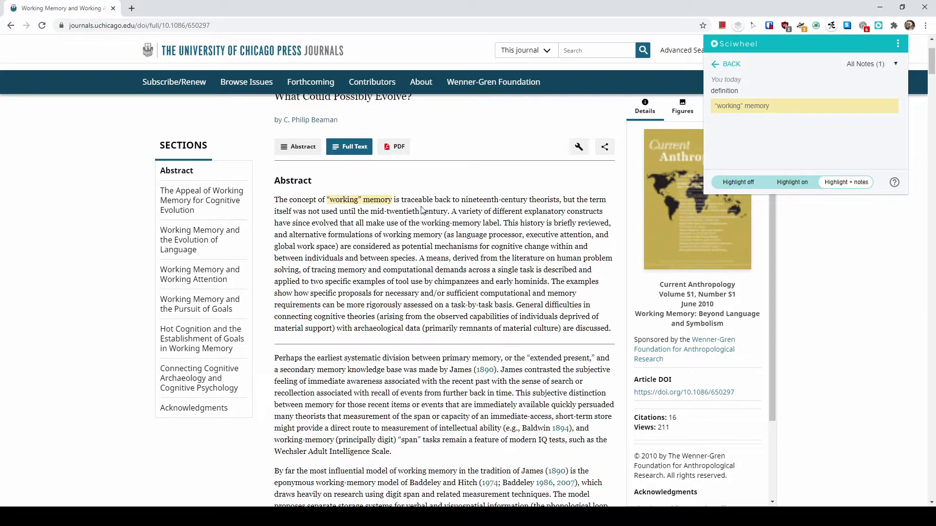
left_click(408, 272)
scroll(435, 267, "up", 1)
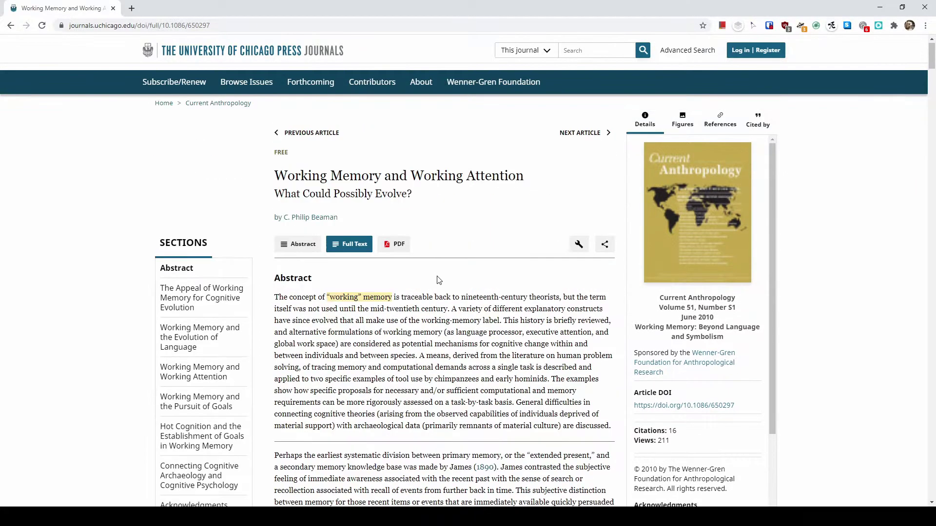
Open the PDF of the library reference "Multiagent systems and societies of agents" and go to its first page
left_click(879, 27)
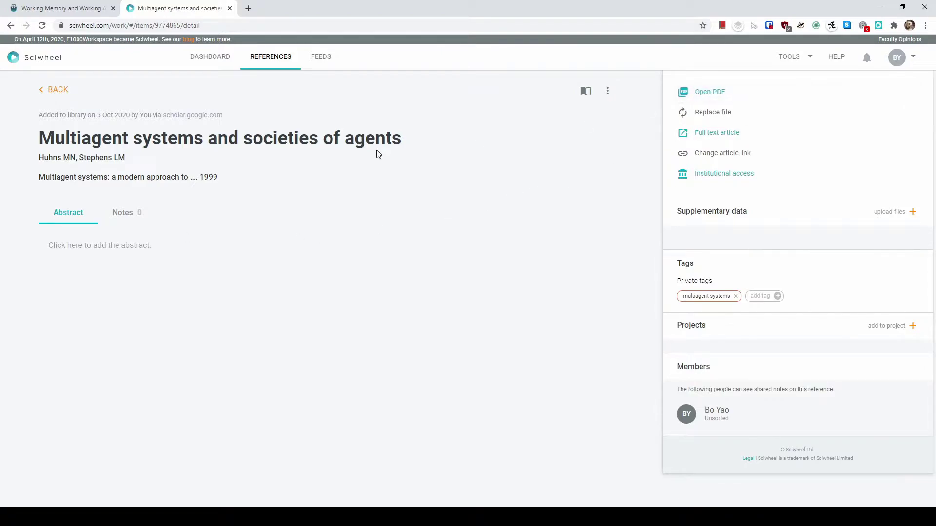
left_click(729, 101)
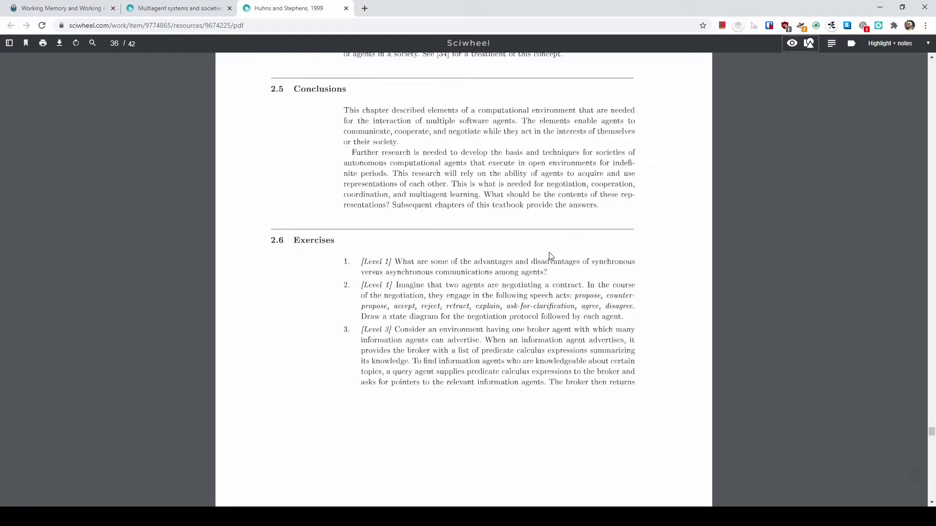
scroll(857, 232, "up", 20)
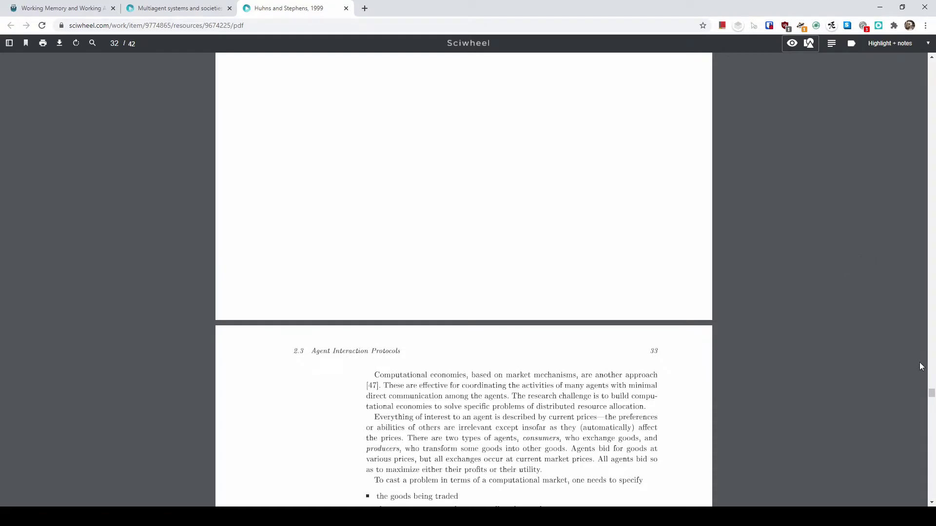
left_click_drag(928, 392, 928, 61)
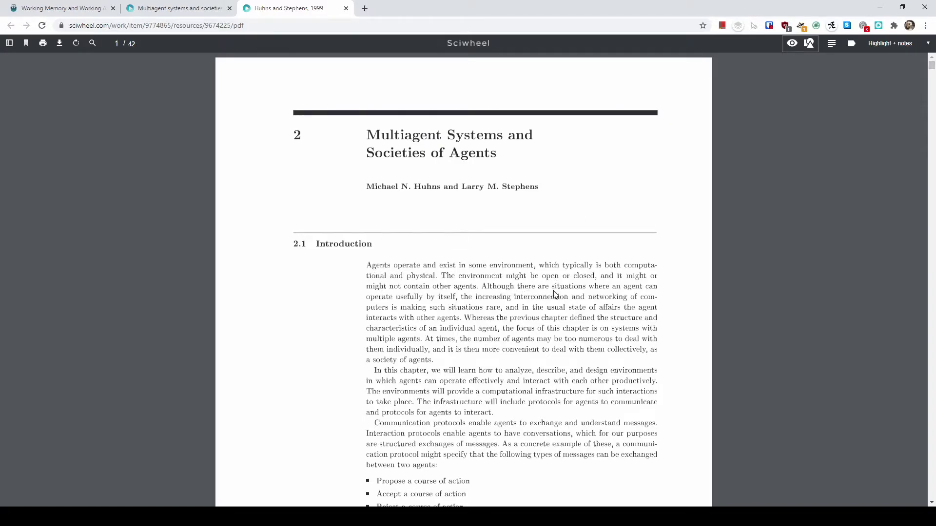
Go to the underlined passages on page 2 of the PDF and turn on the drawing annotation tools
scroll(452, 300, "down", 2)
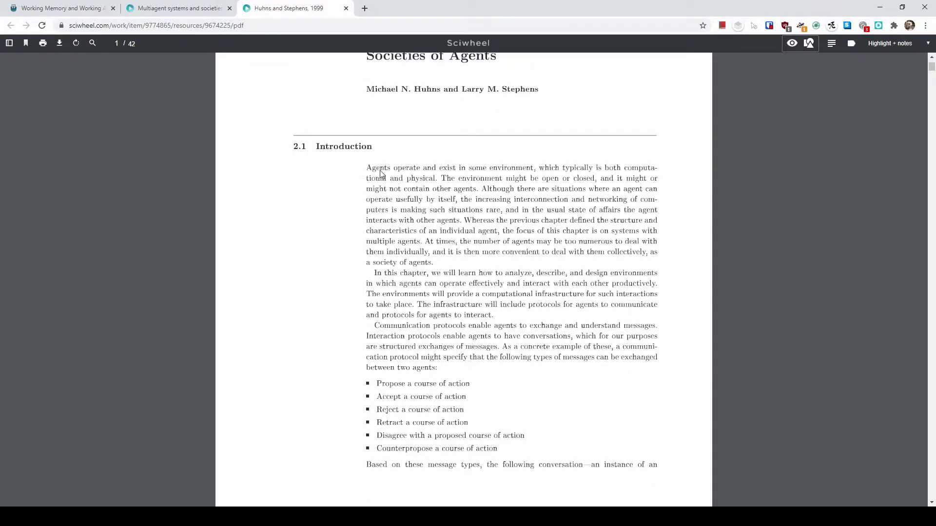
scroll(556, 227, "down", 10)
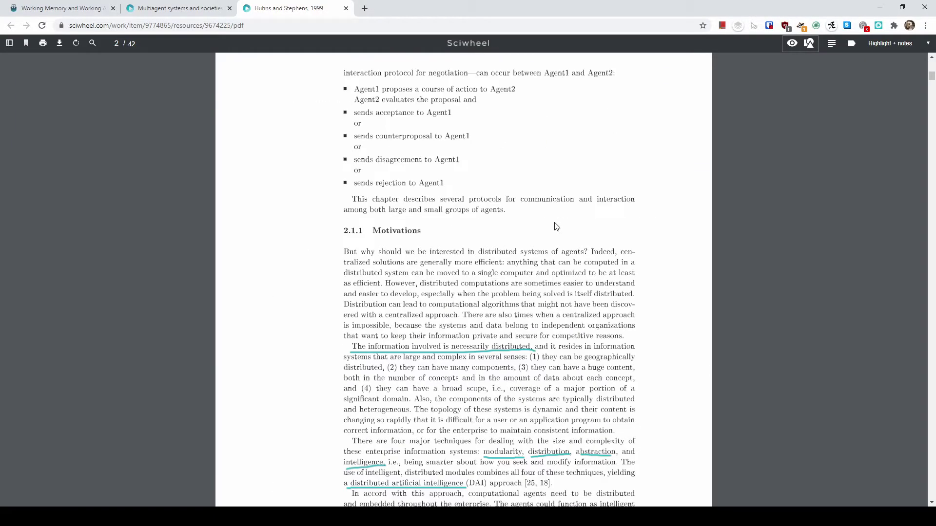
scroll(417, 217, "down", 4)
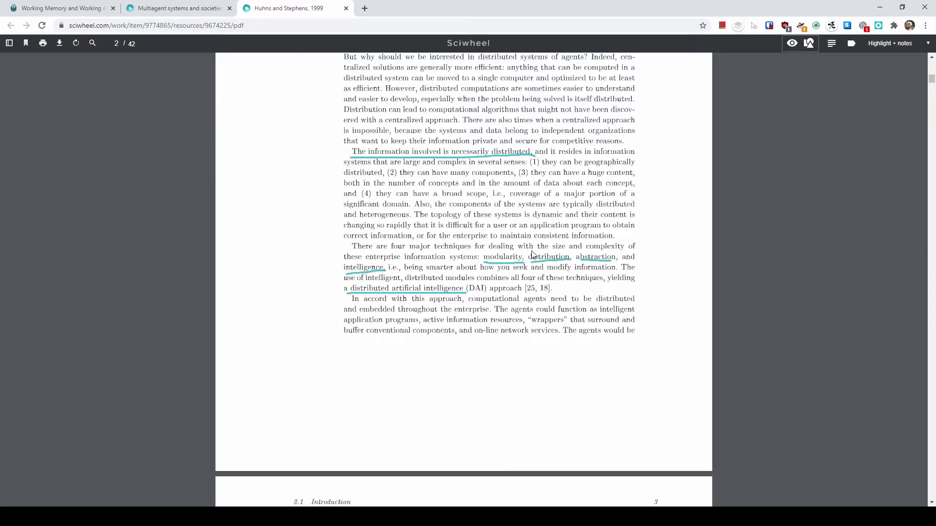
left_click(809, 44)
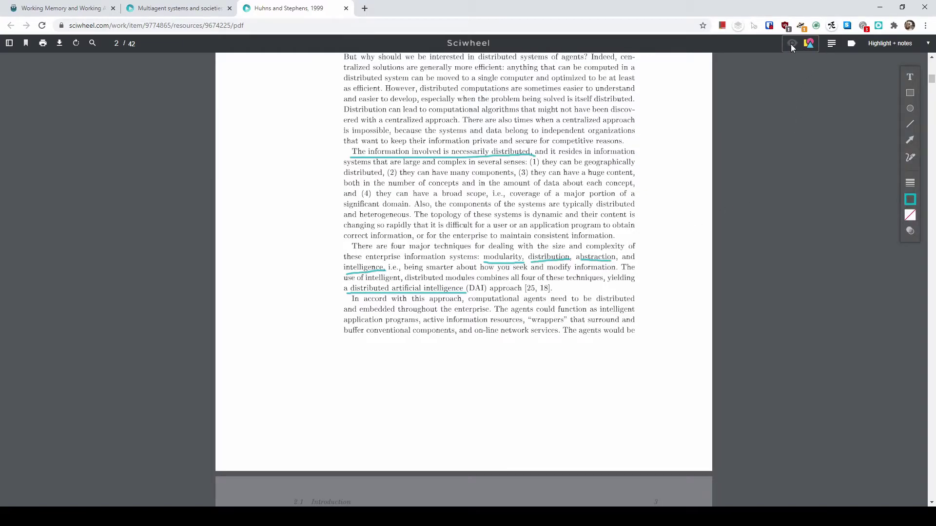
Draw a straight diagonal line over the Motivations text on page 2, adjust its end point and delete it
left_click(910, 125)
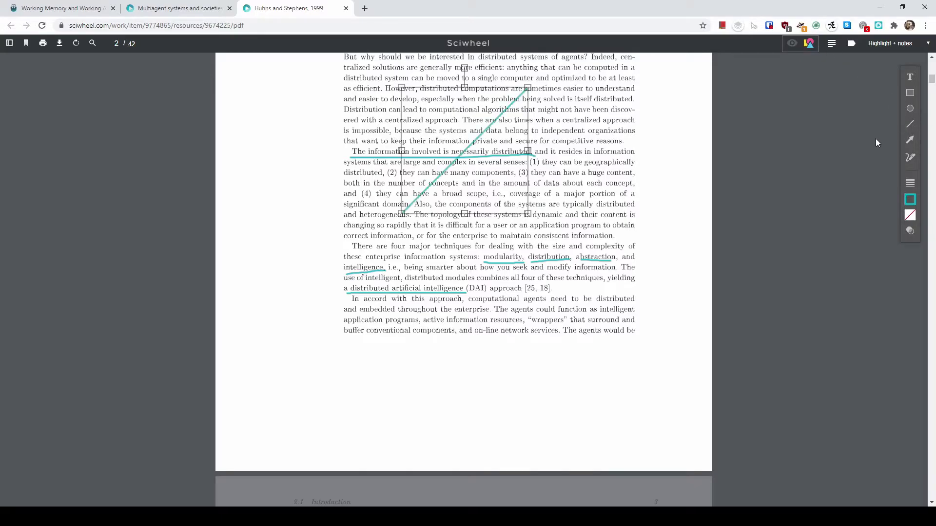
left_click_drag(525, 89, 535, 185)
left_click_drag(484, 130, 513, 102)
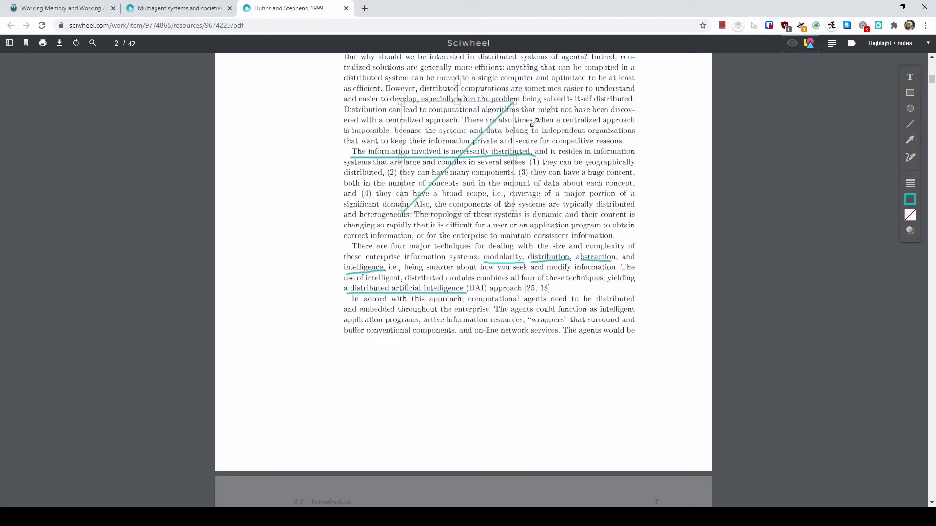
key("Delete")
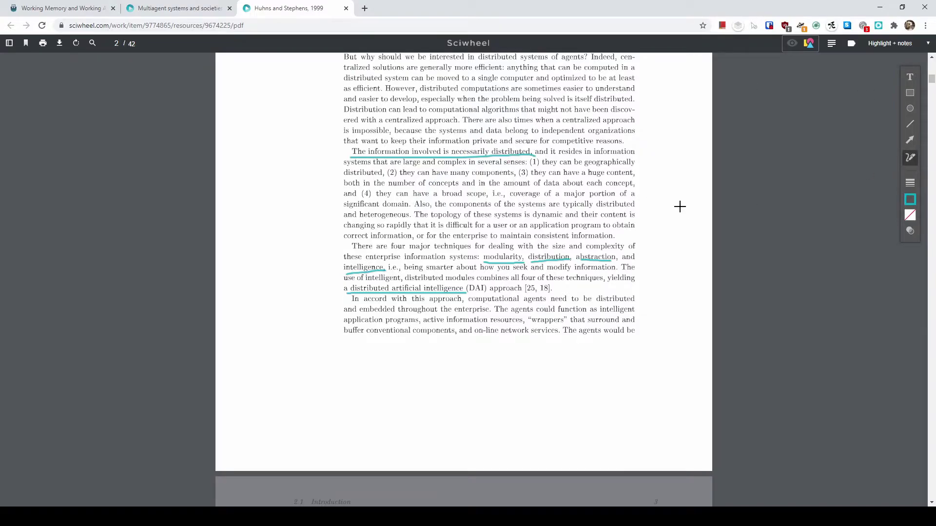
Circle the words "portion of" with the freehand tool, and draw and delete an upward arrow over the same paragraph
left_click_drag(634, 198, 629, 195)
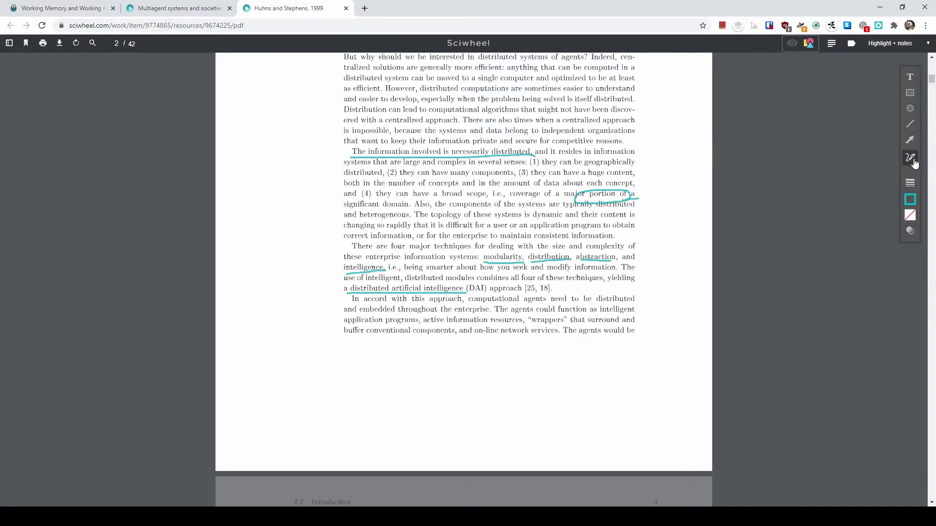
left_click(910, 140)
left_click_drag(445, 194, 445, 121)
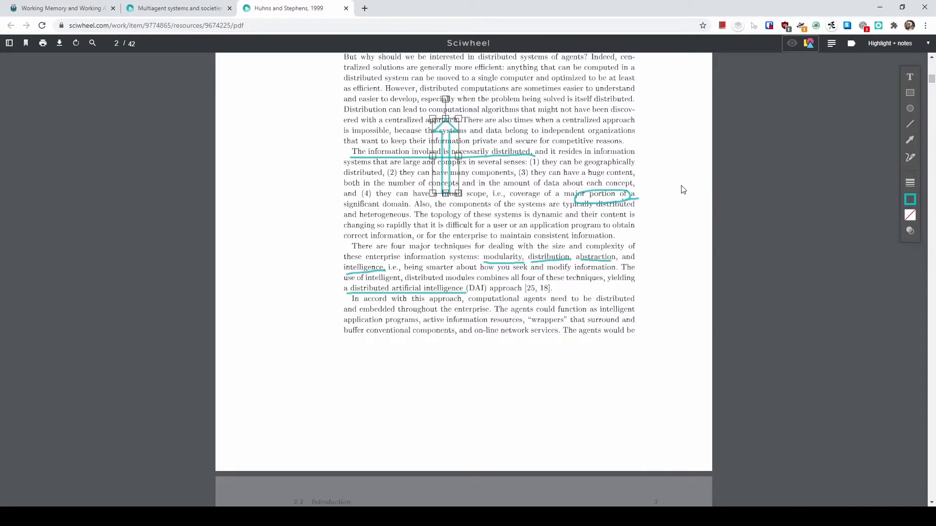
key("Delete")
Move the freehand loop around "portion of" and delete it from page 2
left_click(629, 199)
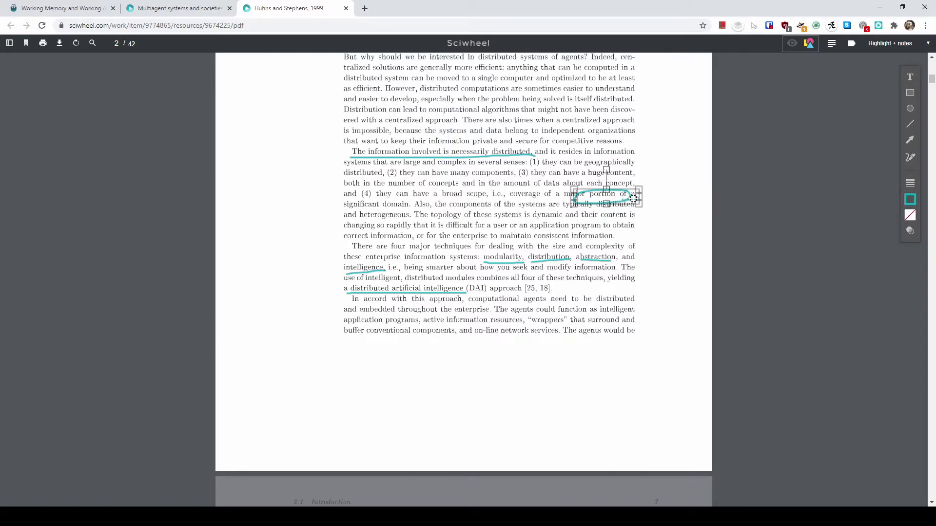
left_click_drag(629, 199, 679, 209)
key("Delete")
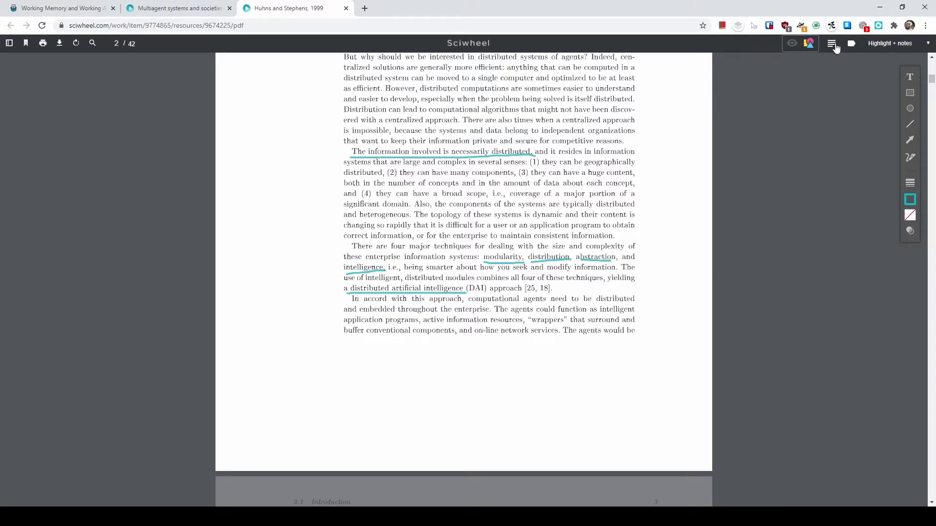
Show the line thickness choices and add a text box over the Motivations text on page 2
scroll(727, 257, "down", 5)
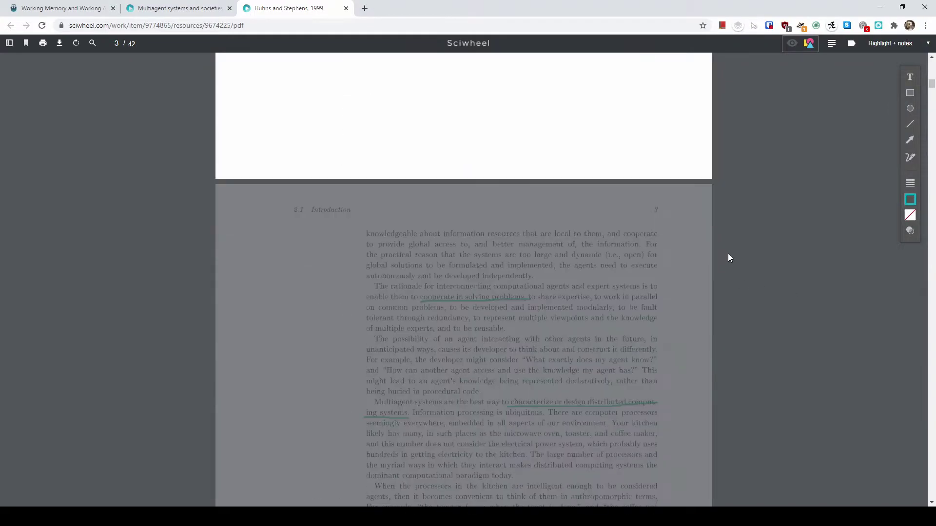
scroll(729, 257, "down", 4)
scroll(729, 257, "up", 10)
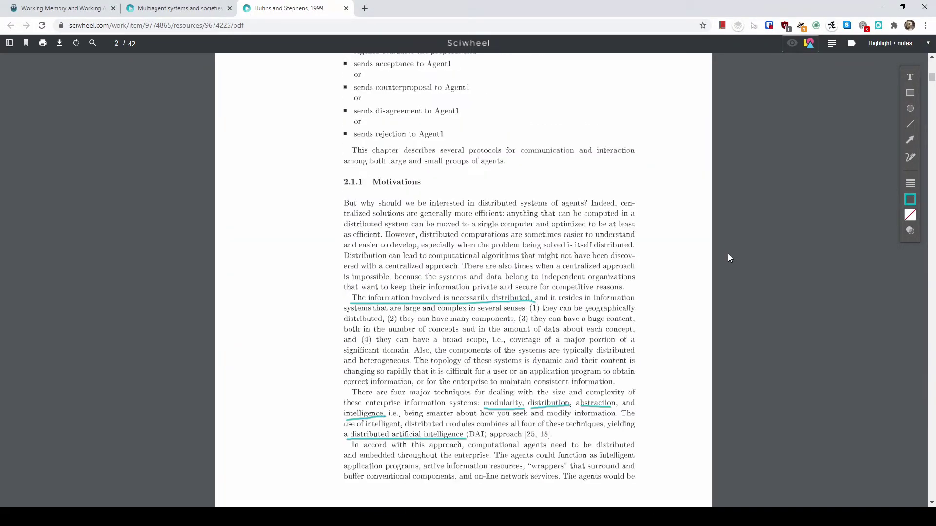
scroll(728, 258, "down", 1)
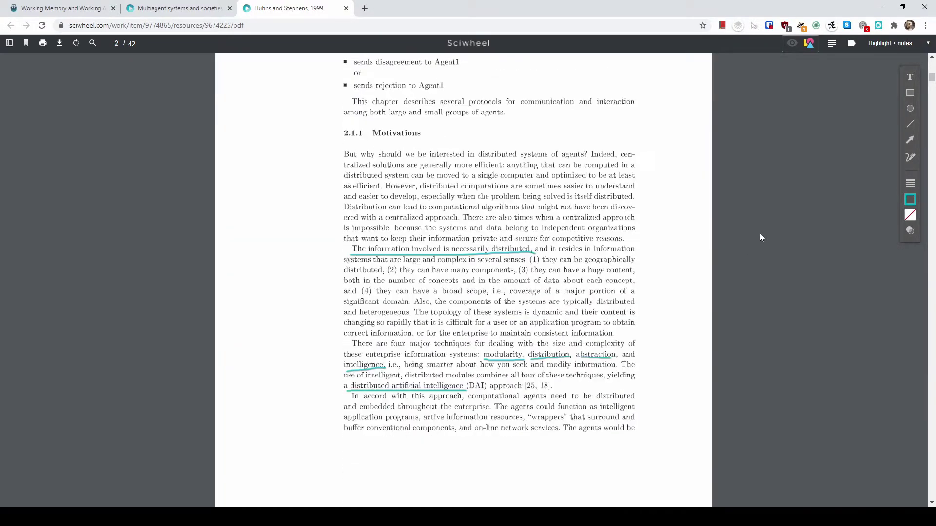
left_click(910, 184)
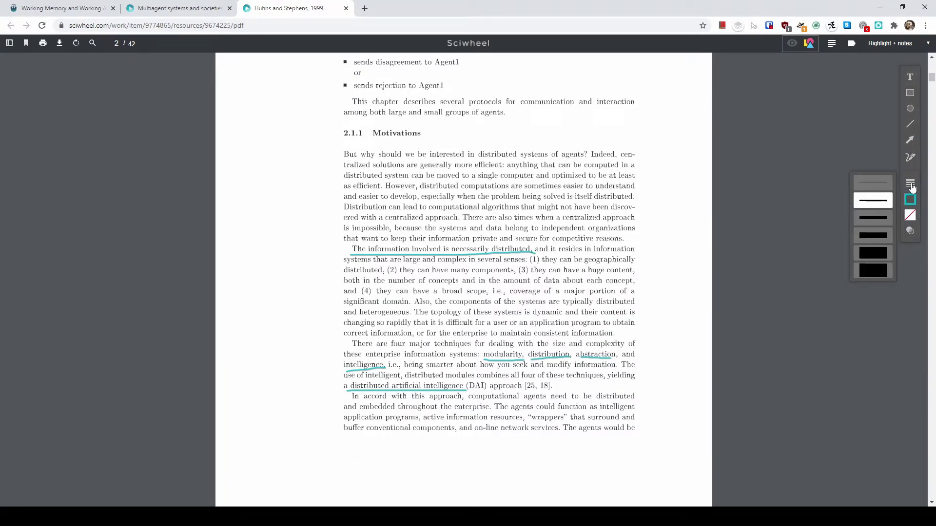
left_click(910, 78)
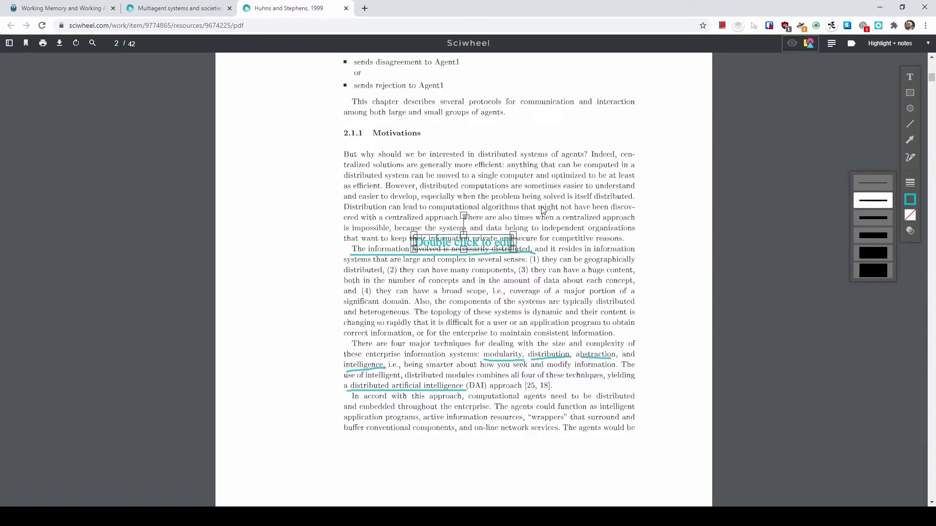
left_click(510, 225)
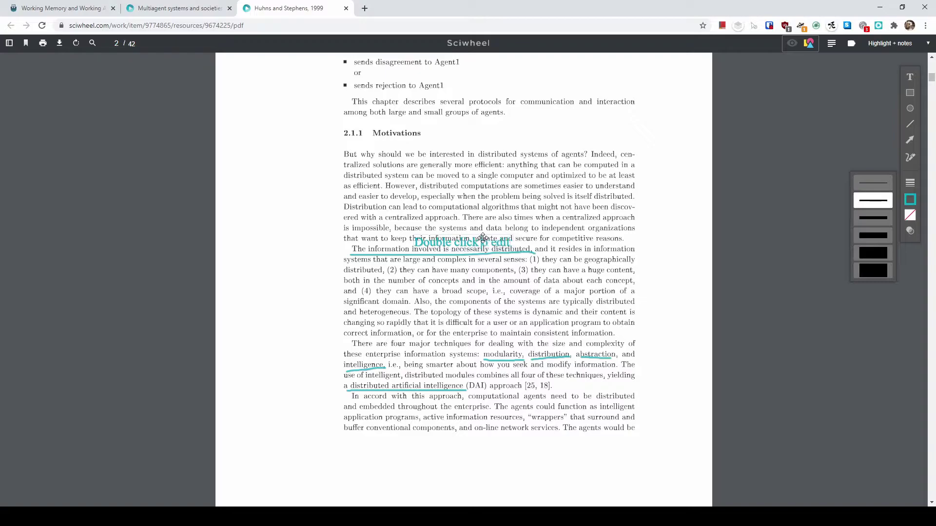
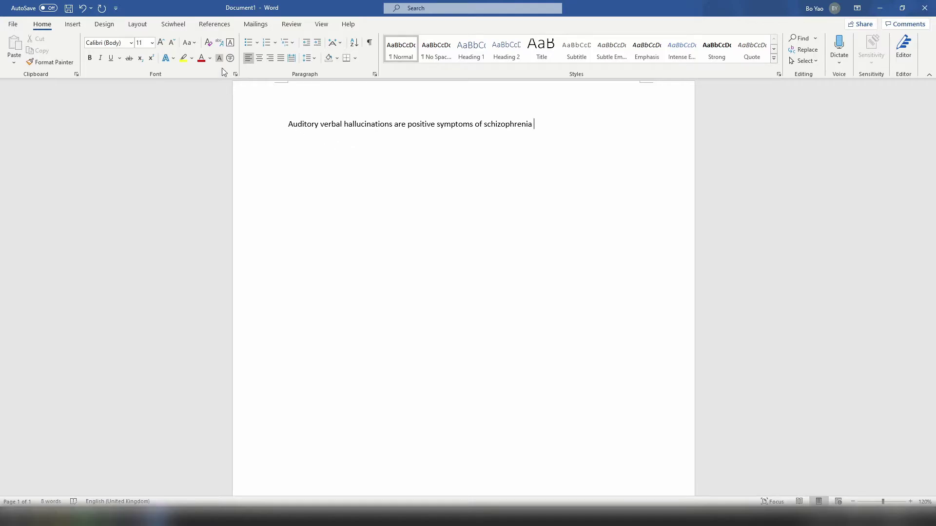
In Word, start inserting a Sciwheel citation after the schizophrenia sentence and search the library for "avh schizophrenia"
left_click(163, 26)
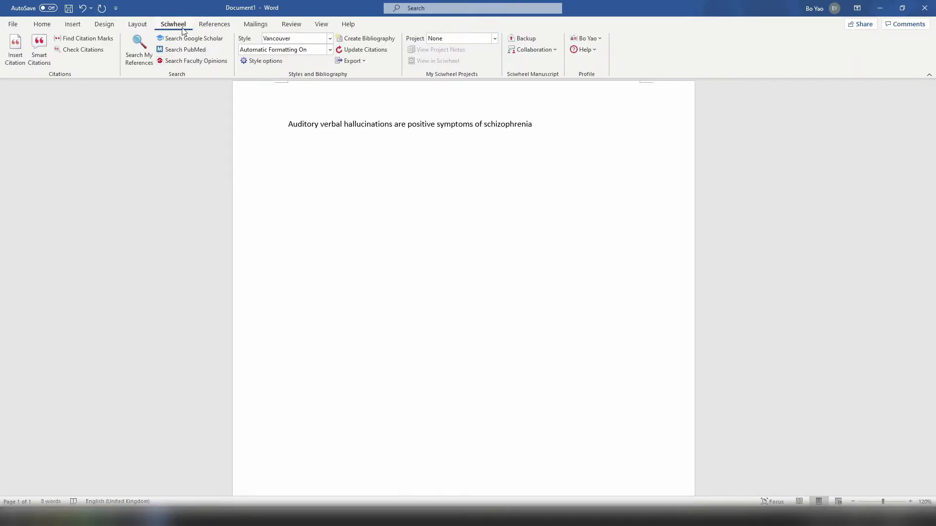
left_click(14, 62)
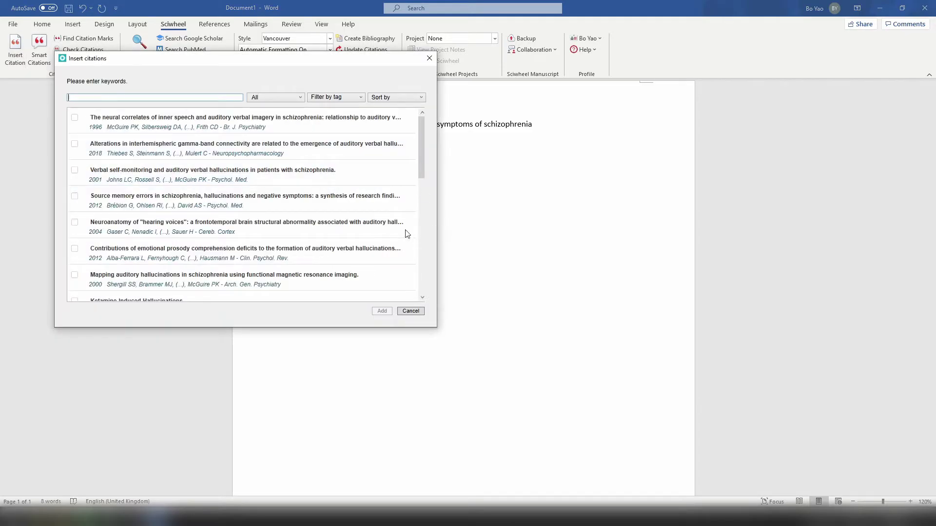
left_click_drag(358, 62, 546, 180)
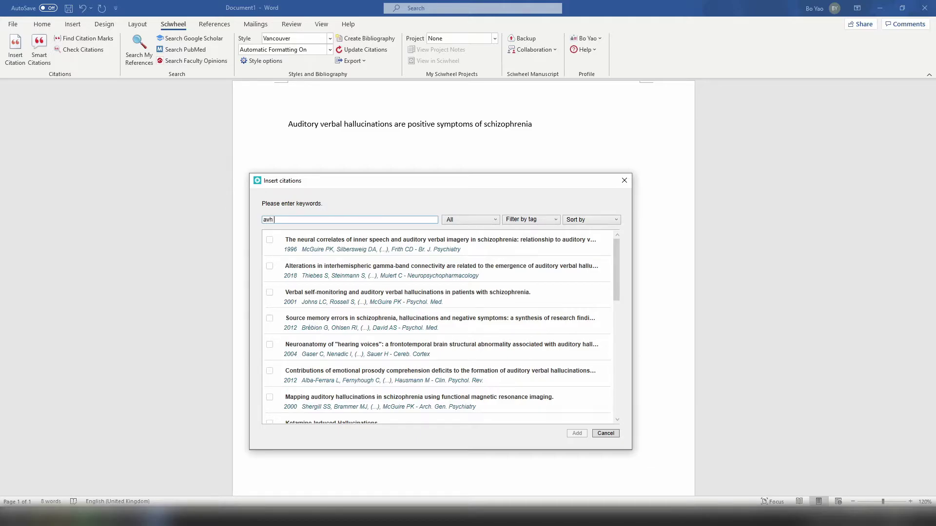
type("avh schizp")
key("BackSpace")
type("ophrenia")
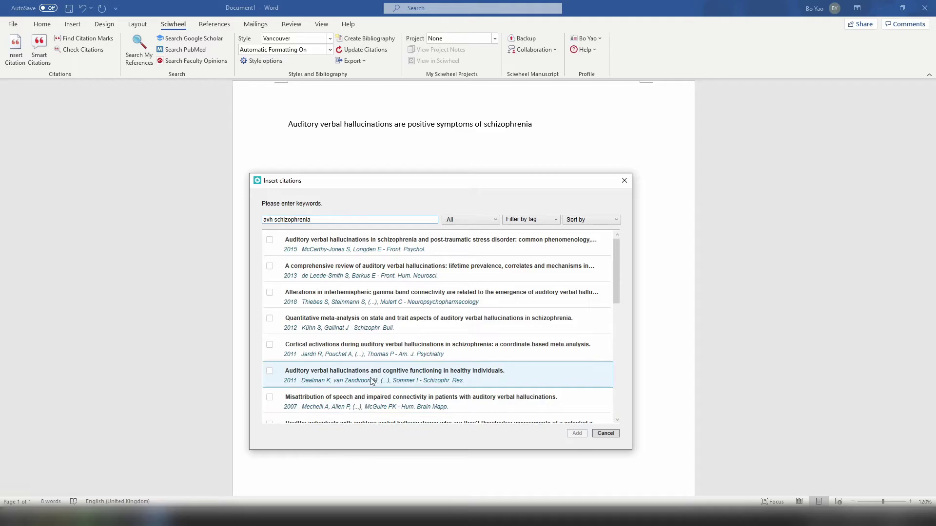
Add "Cortical activations during auditory verbal hallucinations in schizophrenia" and "Auditory verbal hallucinations and cognitive functioning in healthy individuals" to the sentence as one citation
left_click(409, 345)
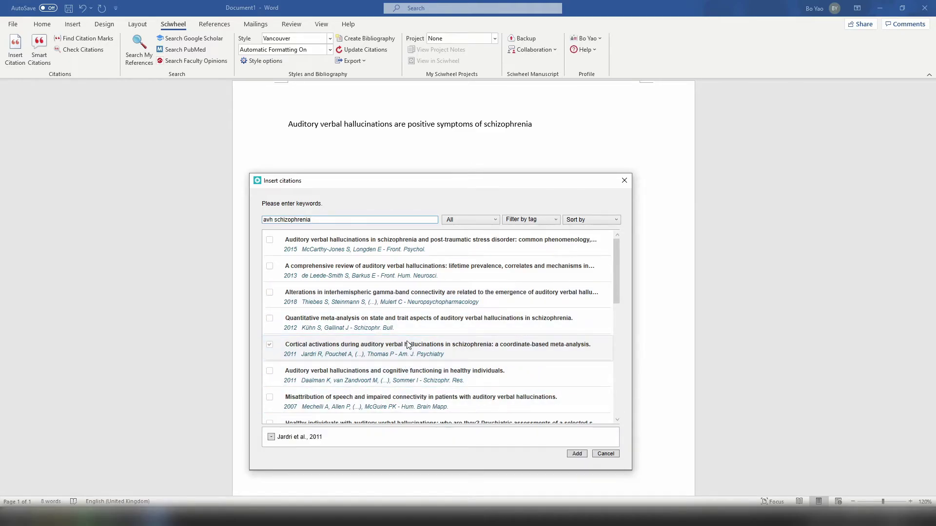
left_click(409, 380)
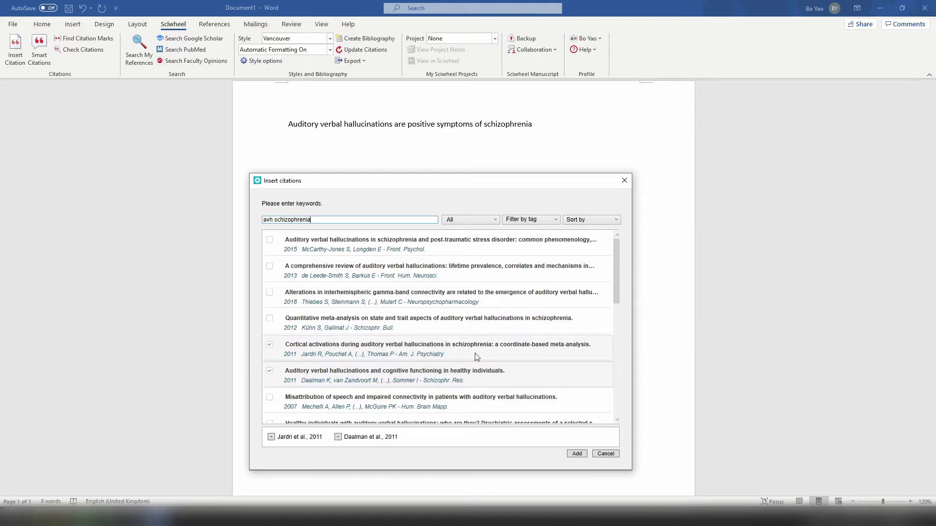
left_click(577, 454)
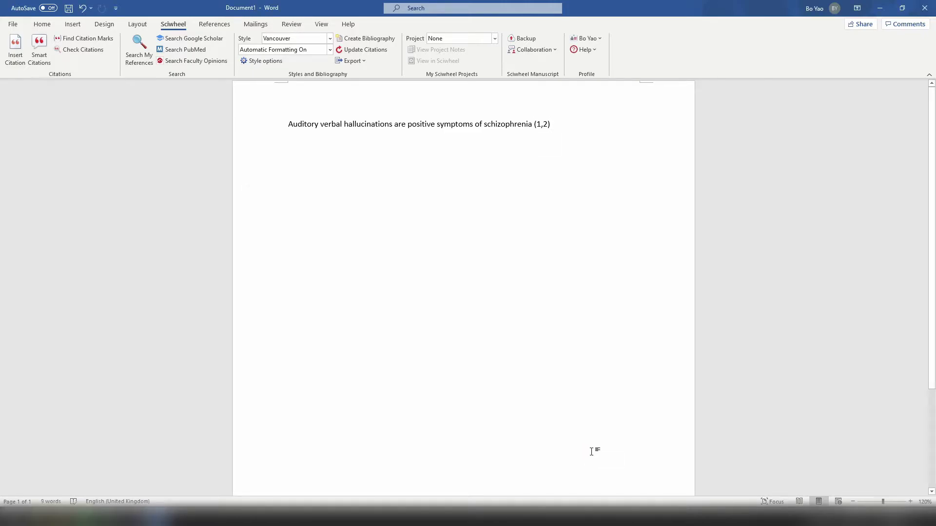
Set the citation style to American Psychological Association 6th edition - APA and check the reformatted in-text citation
left_click(313, 40)
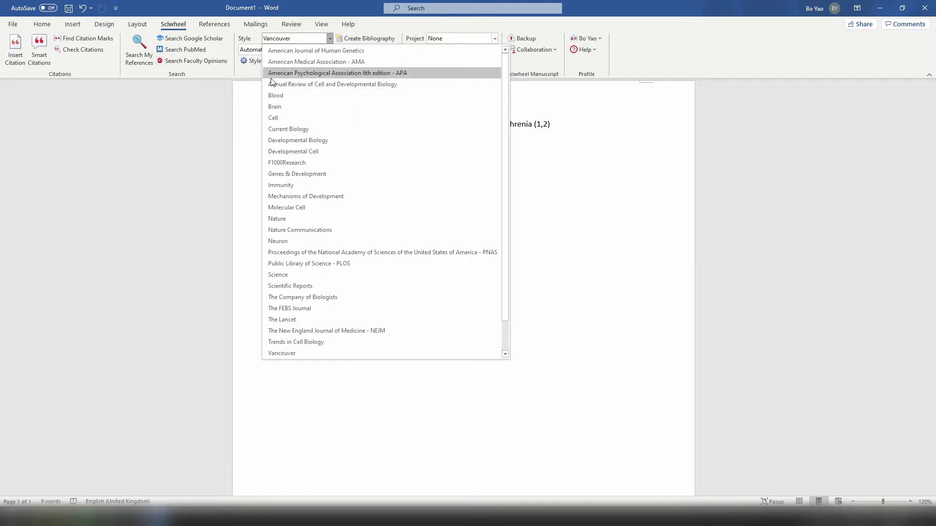
left_click(349, 74)
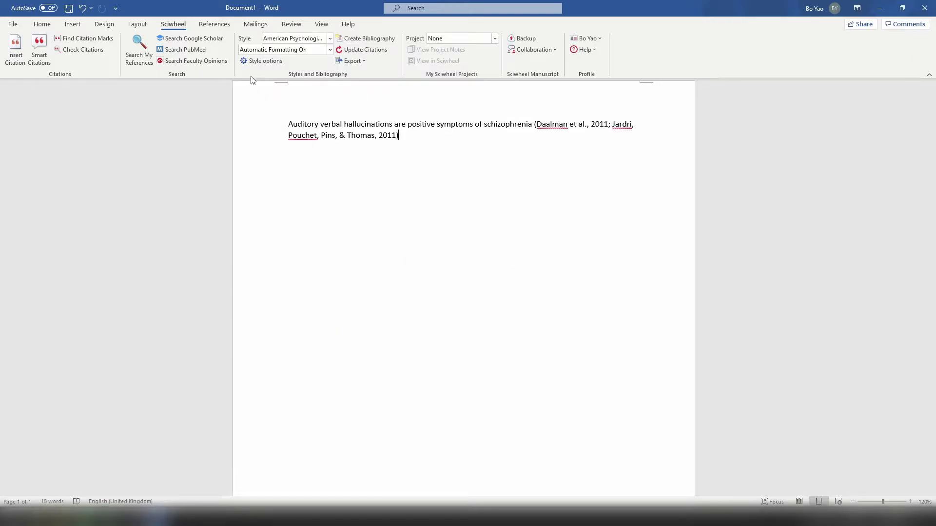
left_click(545, 131)
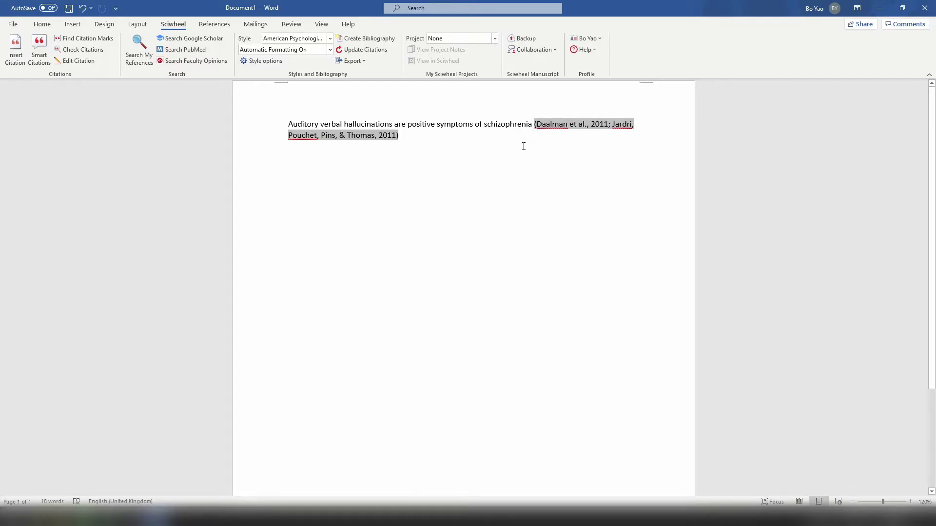
left_click(492, 138)
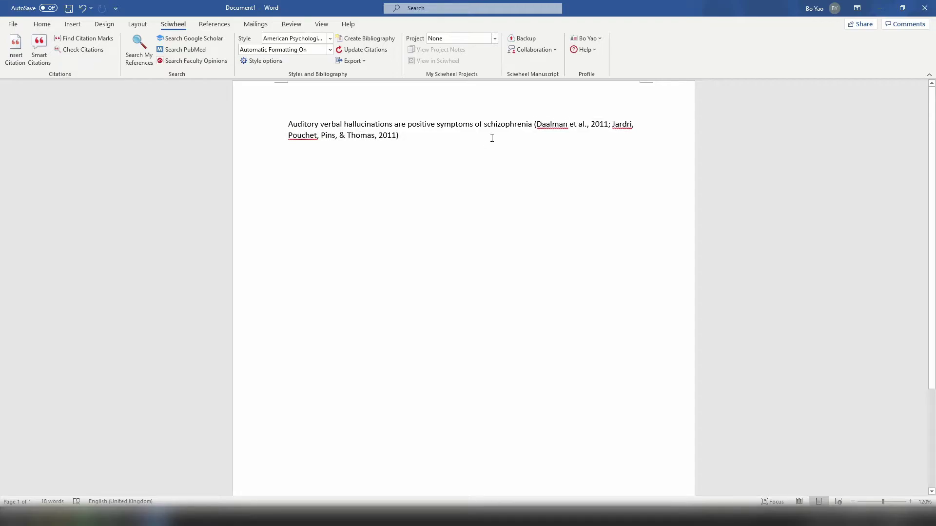
Edit the in-text citation to remove the reference "Auditory verbal hallucinations and cognitive functioning in healthy individuals"
left_click(387, 137)
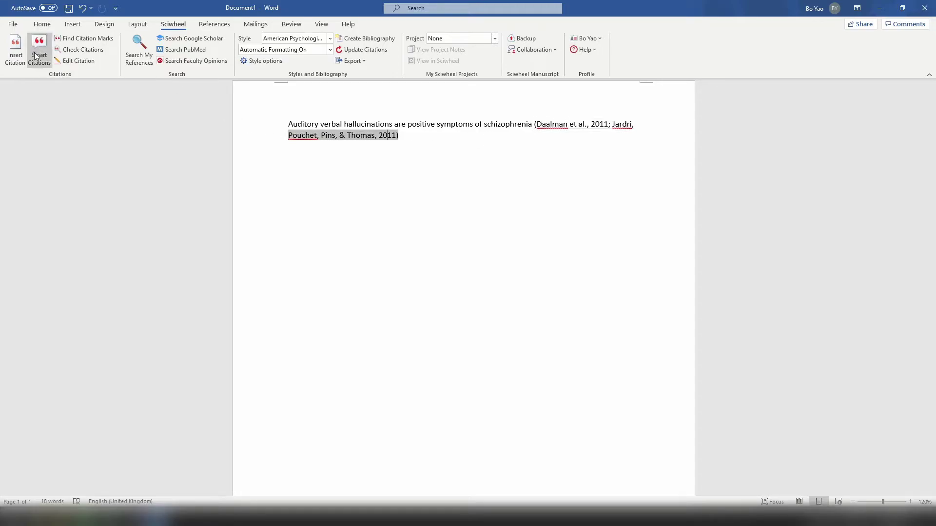
left_click(77, 60)
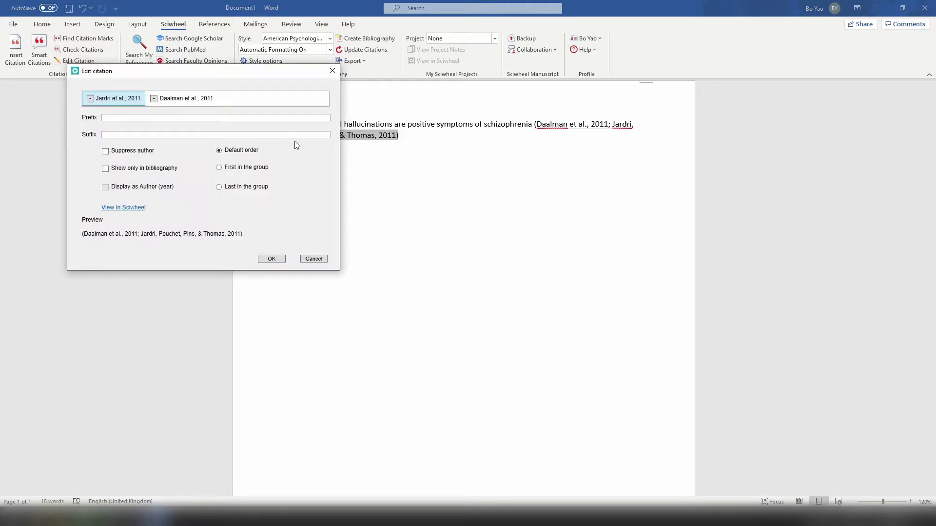
left_click(154, 98)
left_click(281, 261)
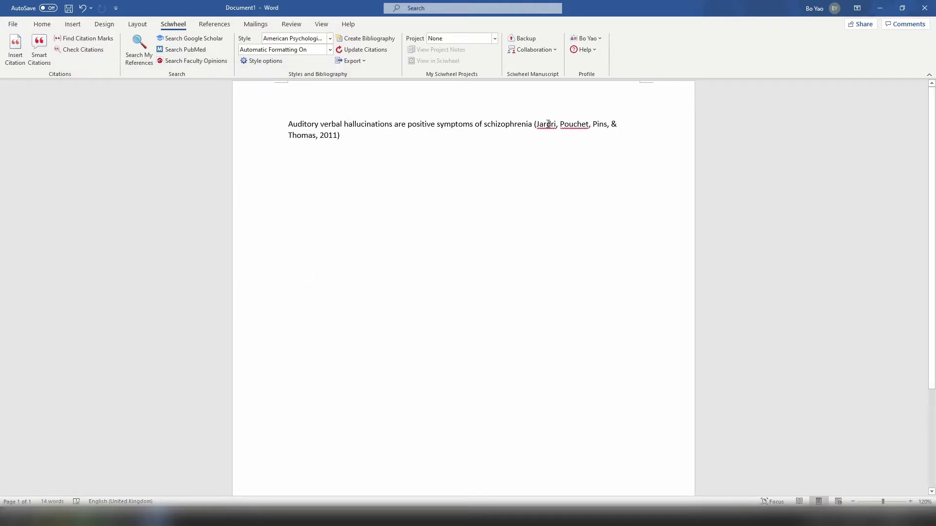
Add the 2000 paper on mapping auditory hallucinations with fMRI and the 2012 paper on emotional prosody comprehension deficits to the existing citation
left_click(17, 55)
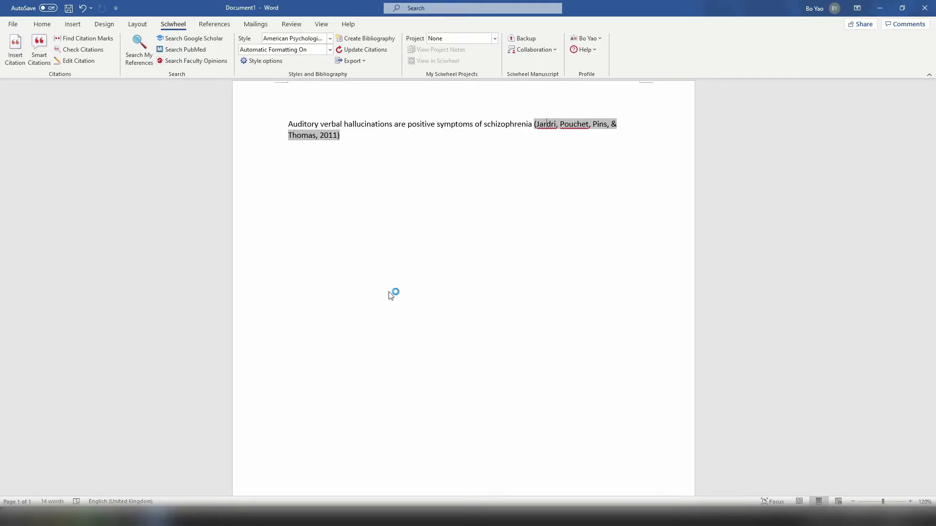
left_click(254, 302)
left_click(253, 276)
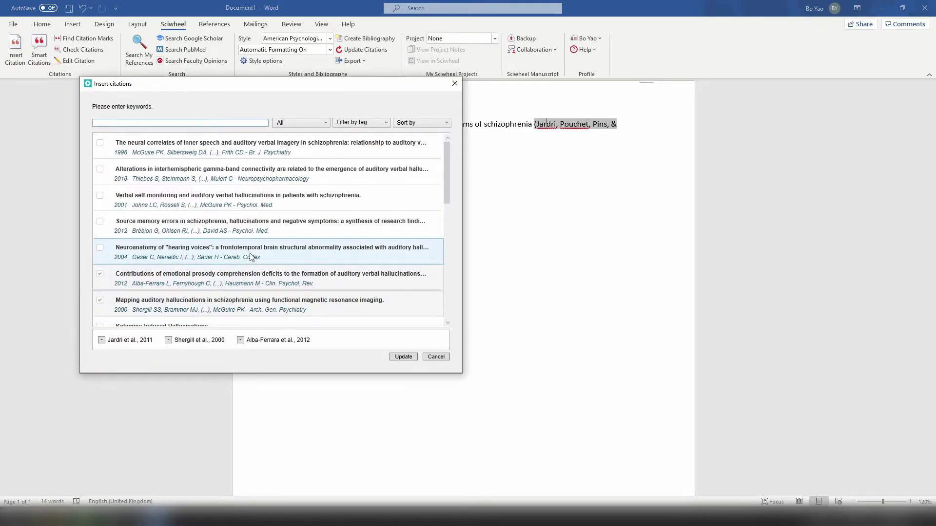
left_click(412, 358)
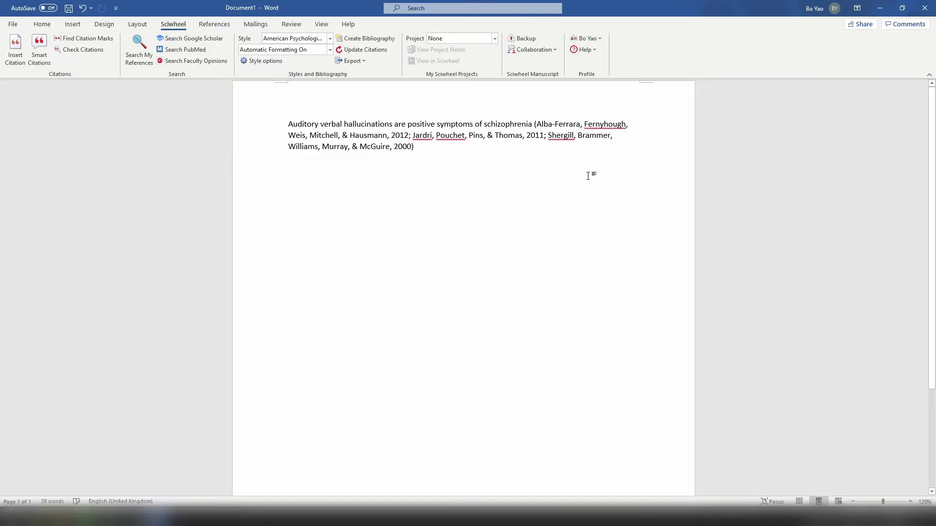
End the cited sentence with a full stop, add blank lines below it, and create a bibliography at the end of the document
type(".")
key("Return")
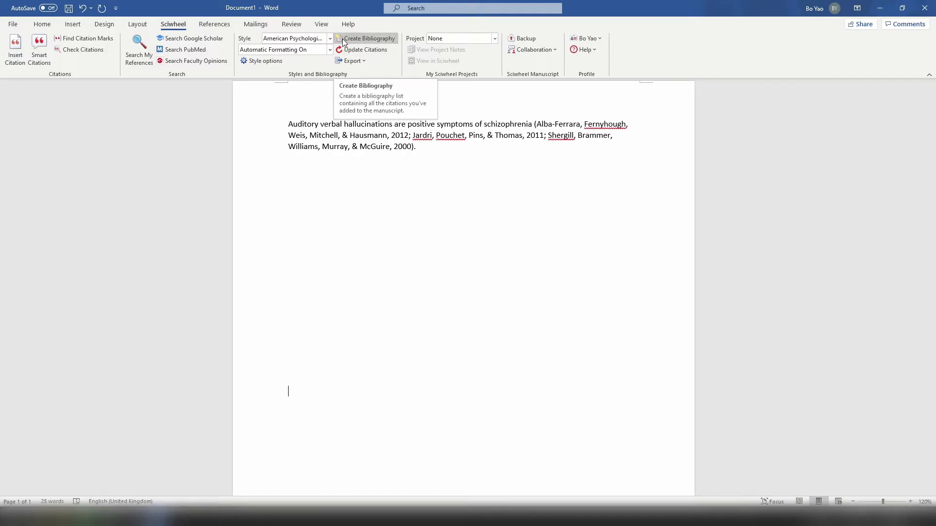
left_click(362, 39)
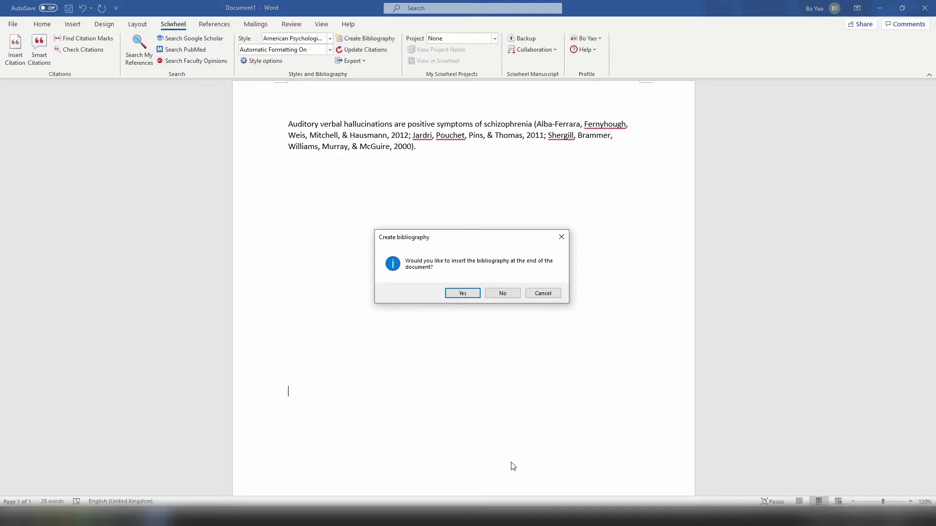
left_click(461, 293)
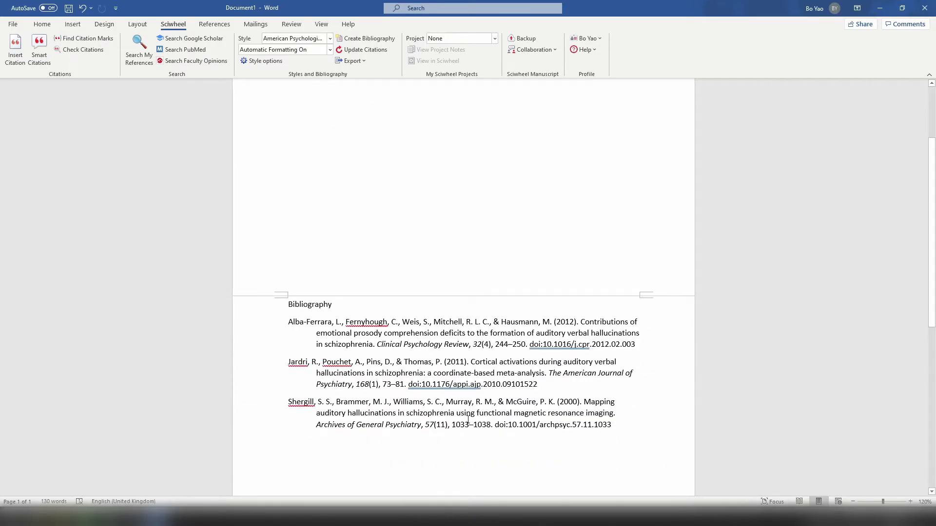
left_click(468, 421)
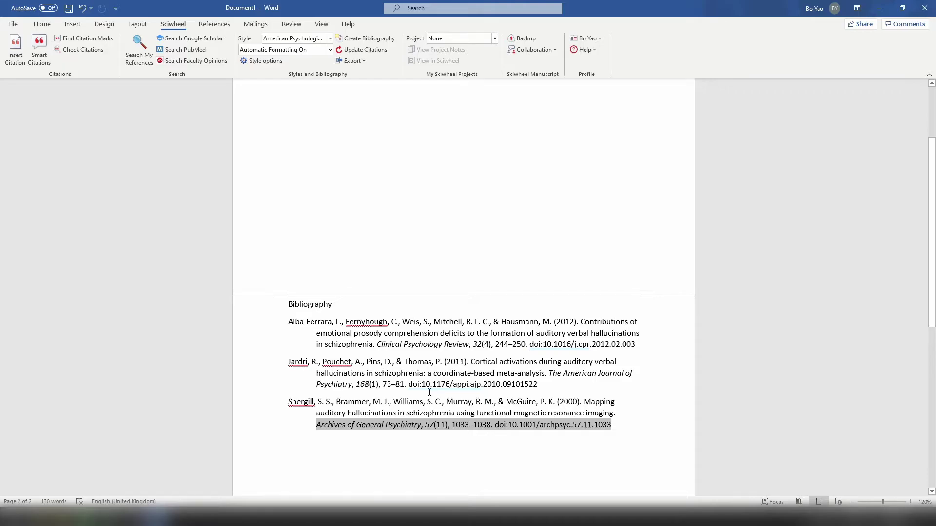
Add the filler line "Asdaksljfdalksdjfalksdjf" under the first sentence, citing "Defining synaesthesia: a response to two excellent commentaries", and check the bibliography
scroll(430, 393, "up", 3)
left_click(477, 161)
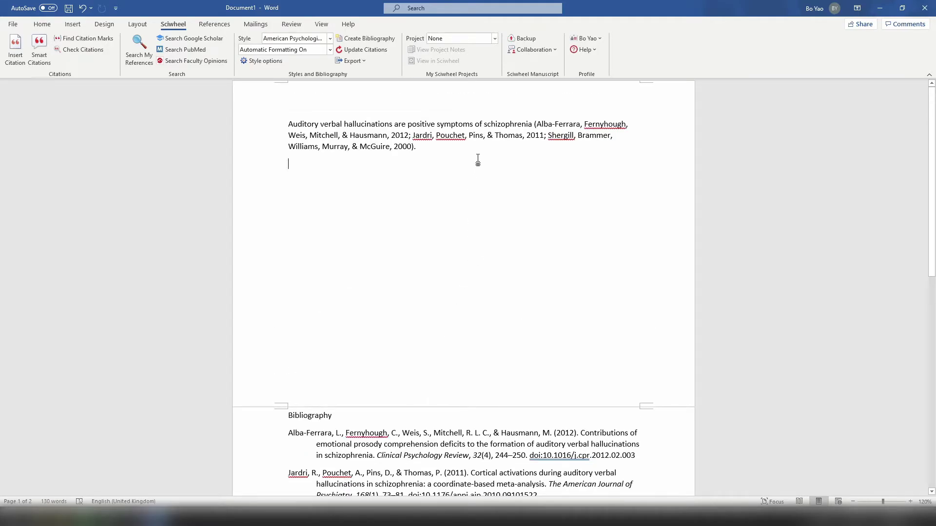
type("asdaksljfdalksdjfalksdjf")
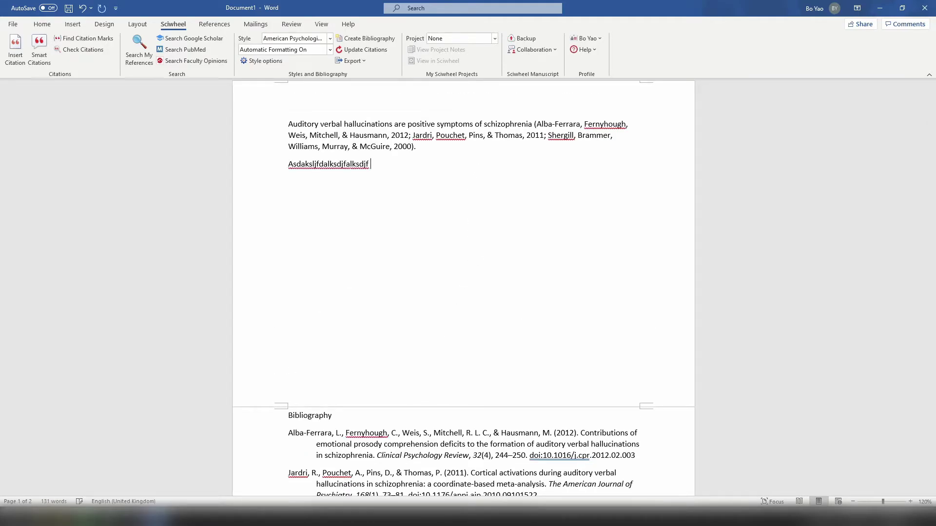
left_click(15, 49)
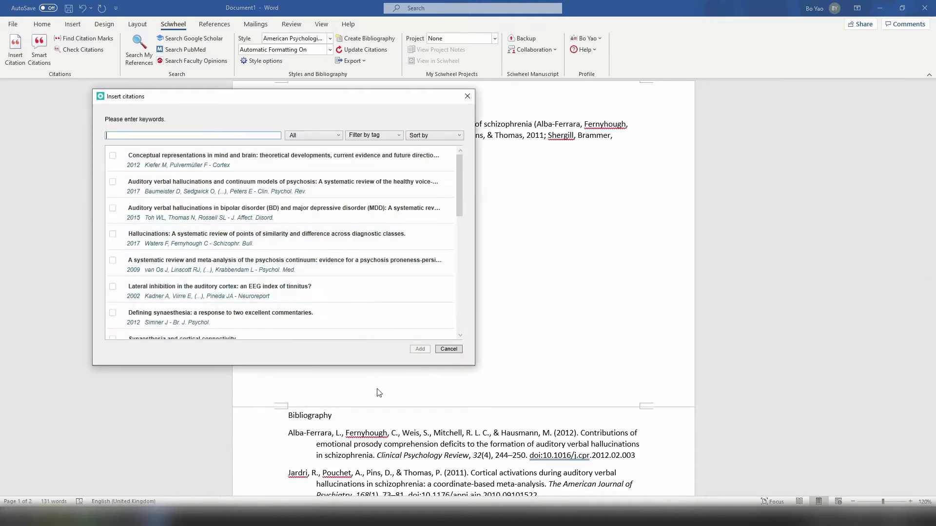
left_click(305, 318)
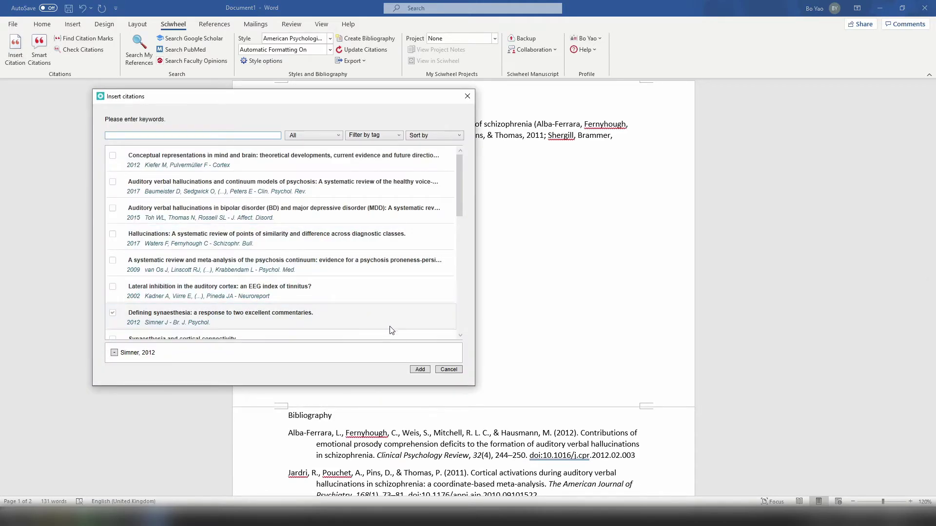
left_click(419, 369)
scroll(470, 317, "down", 3)
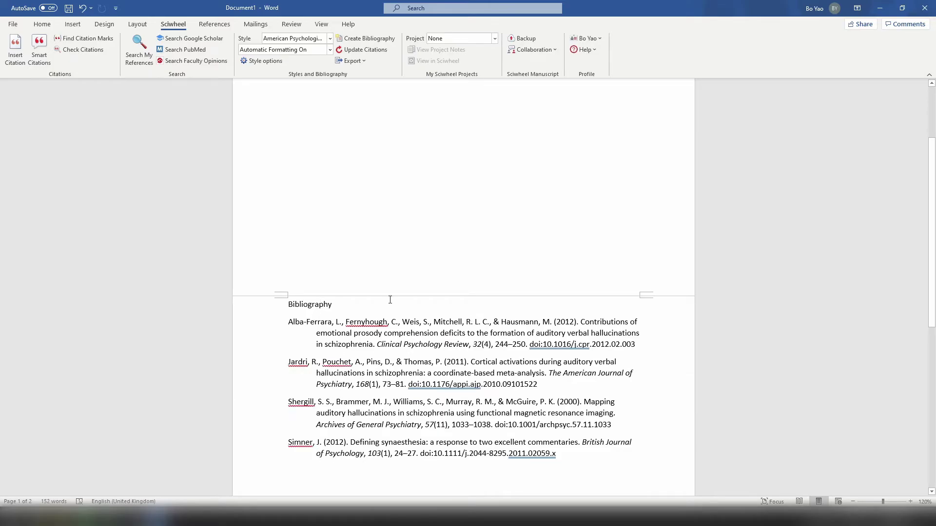
scroll(359, 286, "up", 3)
scroll(362, 282, "down", 3)
scroll(362, 282, "up", 3)
scroll(404, 171, "down", 2)
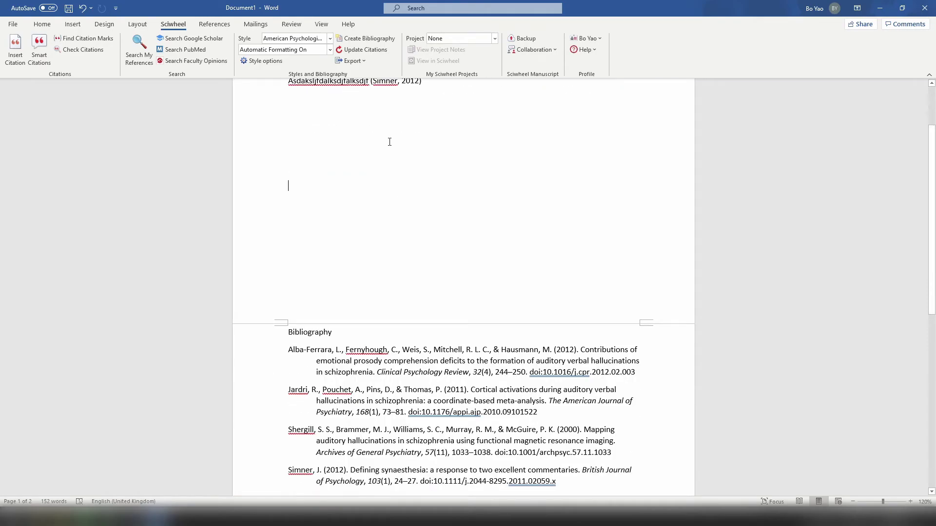
Delete the surplus blank lines above the Bibliography heading
key("Delete")
key("Delete")
key("Delete")
key("Delete")
key("Delete")
key("Delete")
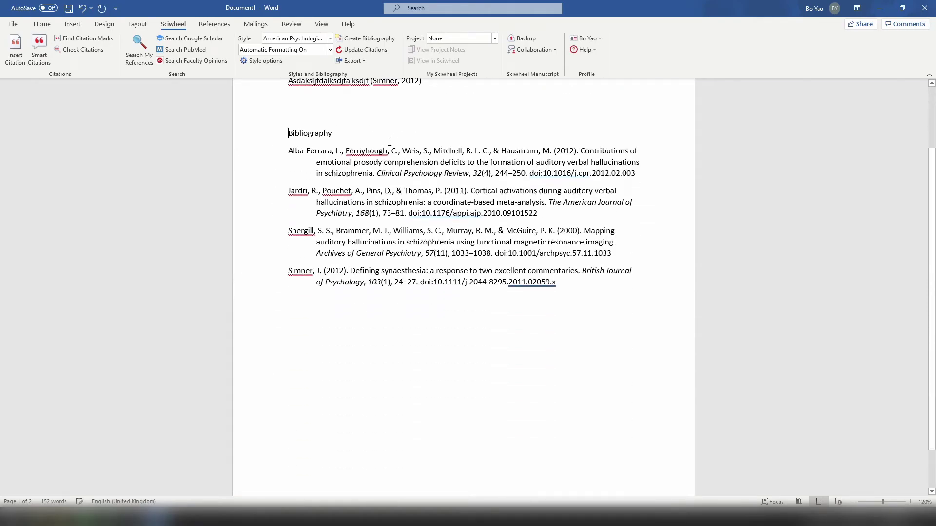
Add "Hallucinations: A systematic review of points of similarity and difference across diagnostic classes" to the filler line's citation and review the bibliography
scroll(390, 142, "up", 2)
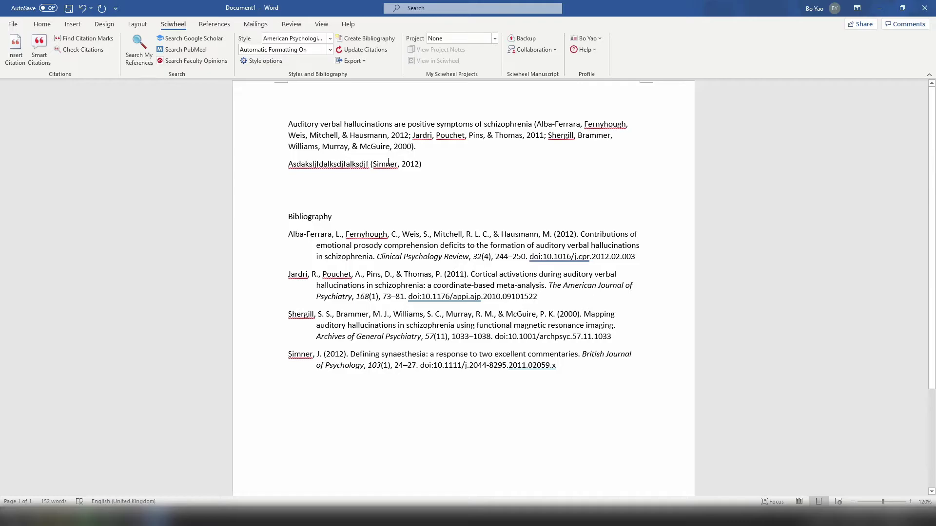
left_click(388, 161)
left_click(15, 48)
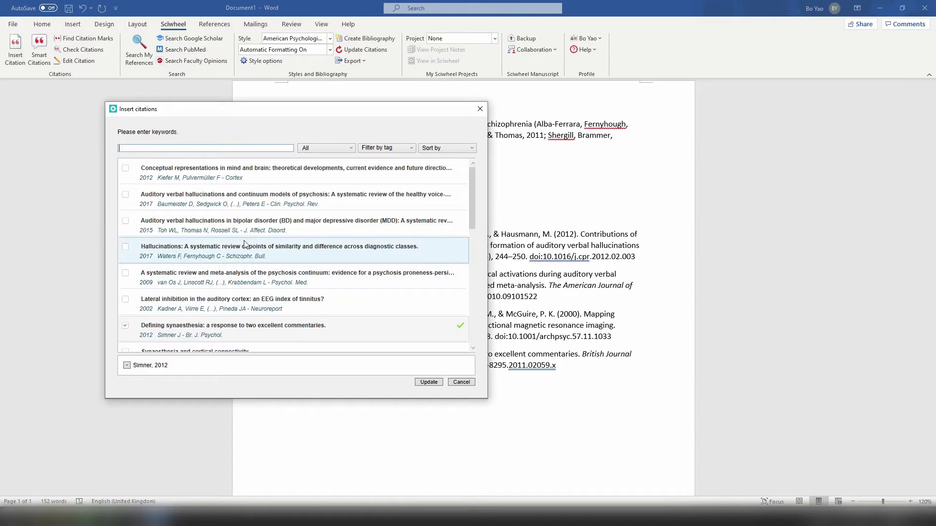
left_click(245, 249)
left_click(428, 383)
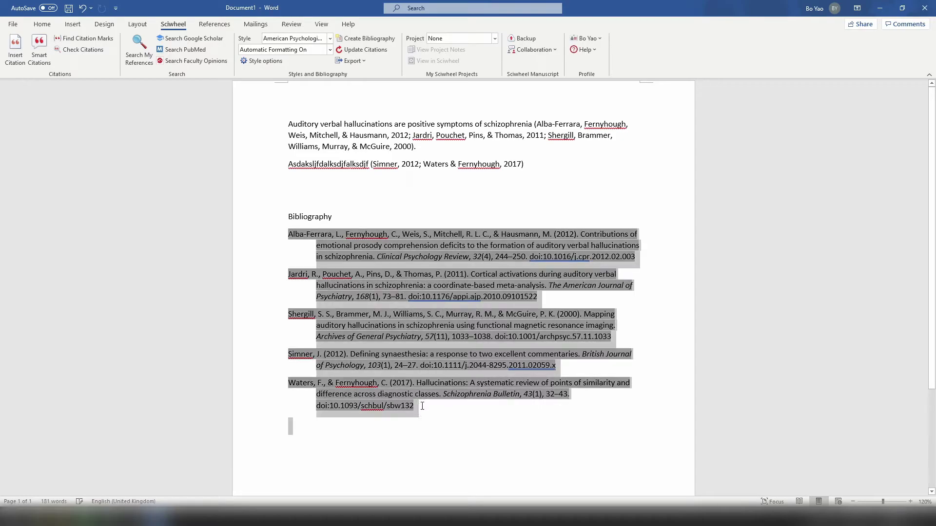
left_click(395, 461)
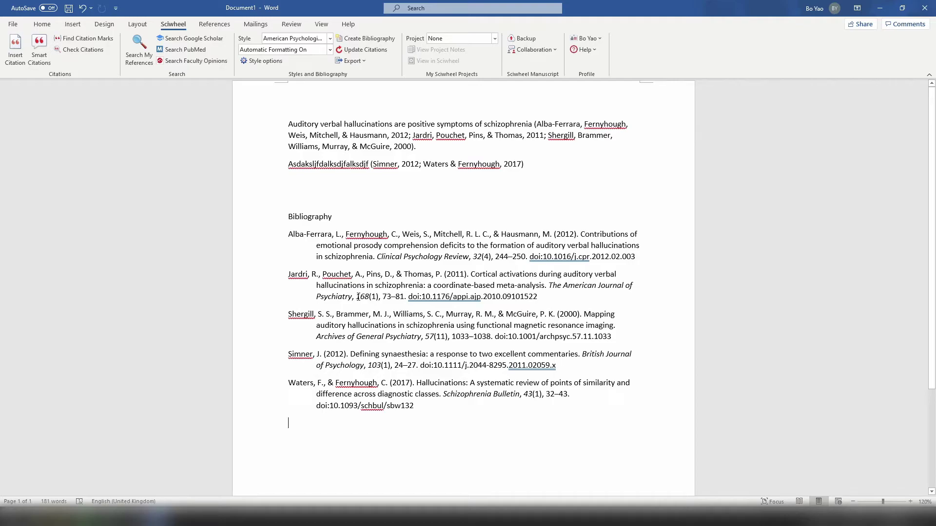
left_click_drag(381, 171, 527, 171)
left_click(428, 245)
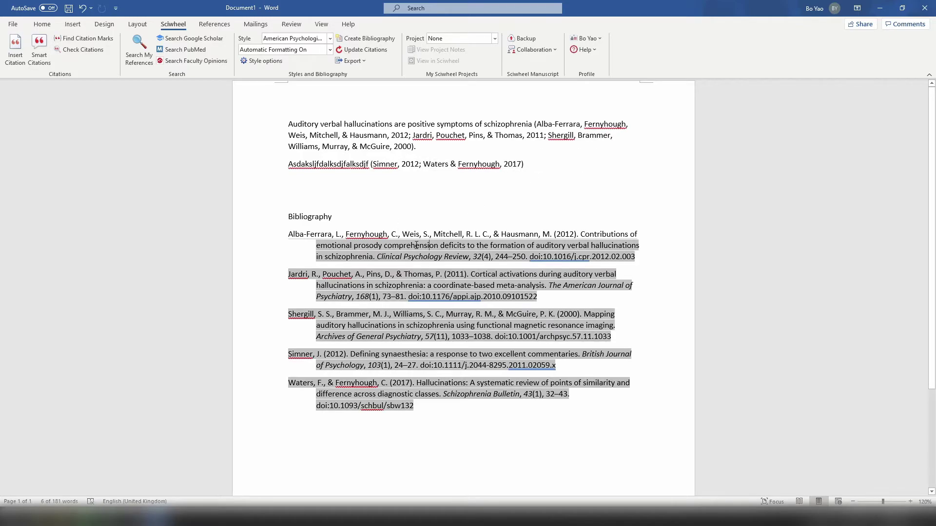
left_click(412, 222)
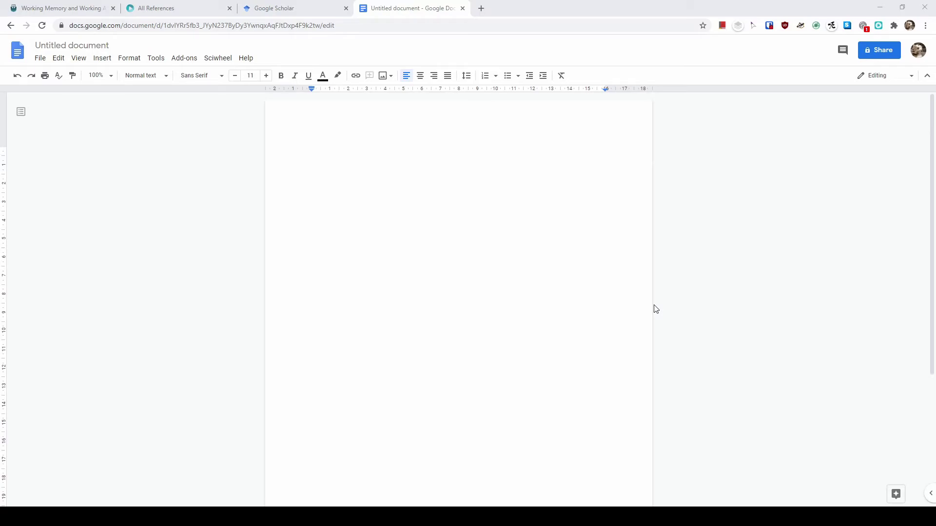
In the blank Google Docs document, enter "Dlkfjaslkdjflasdfeiorufkdlf" and cite the 2019 paper "Google Scholar to overshadow them all?" after it using Sciwheel
left_click(218, 58)
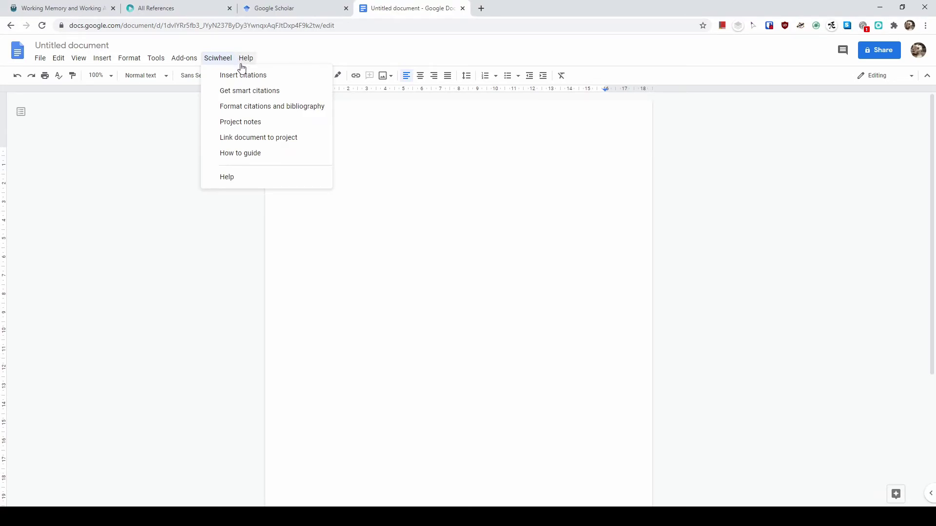
left_click(439, 146)
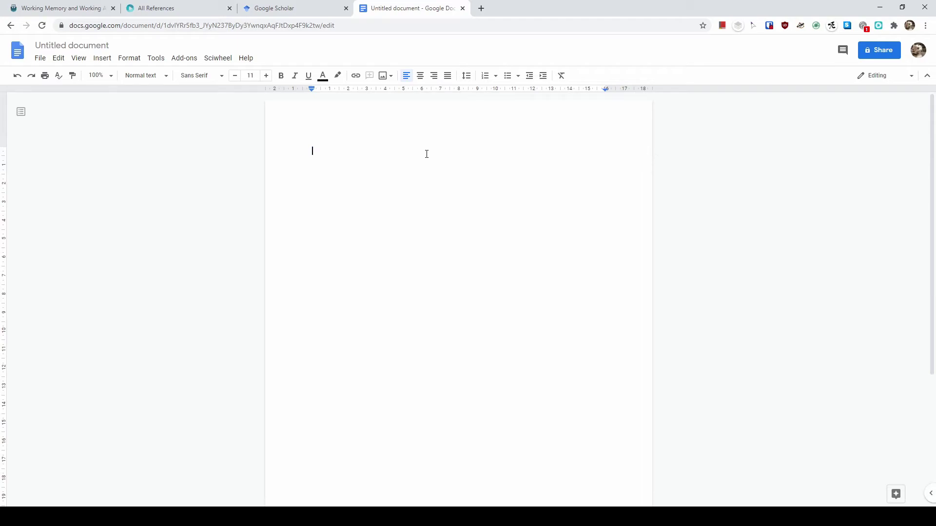
type("dlkfjaslkdjflasdfeiorufkdlf")
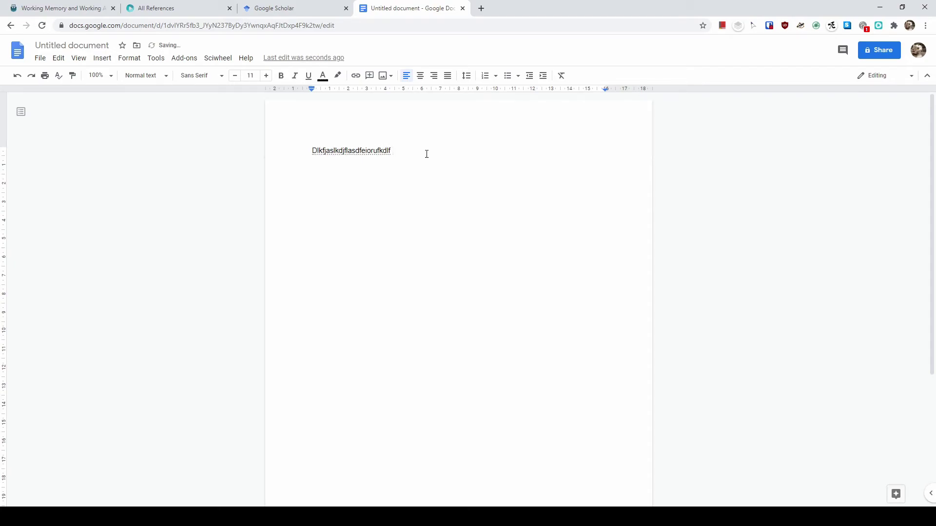
left_click(208, 58)
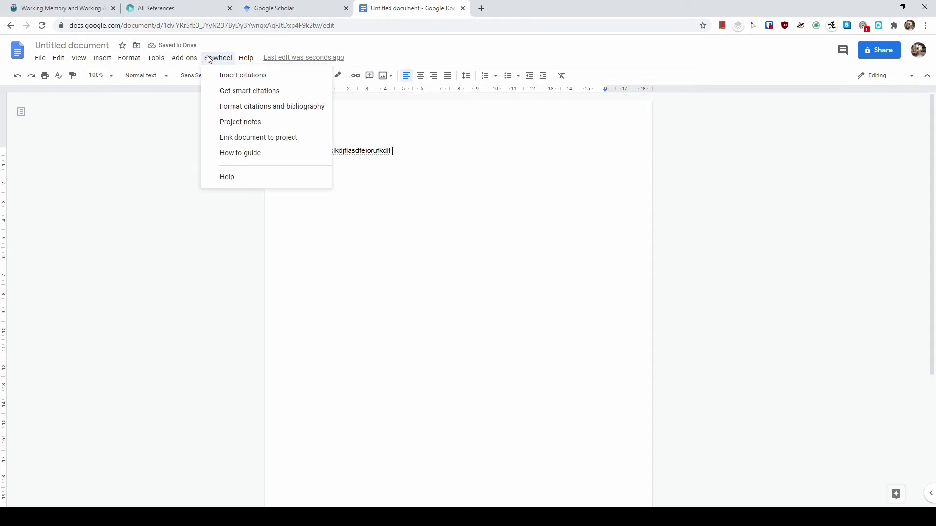
left_click(241, 76)
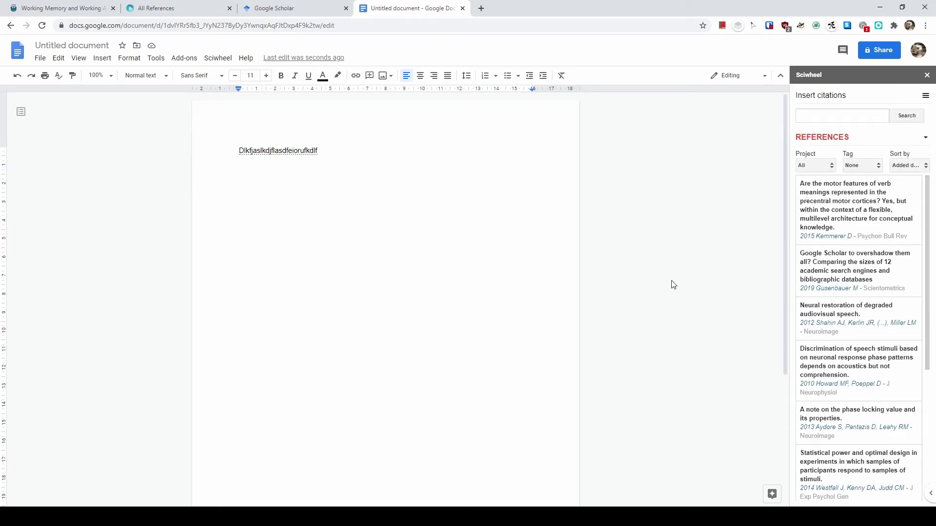
mouse_move(859, 224)
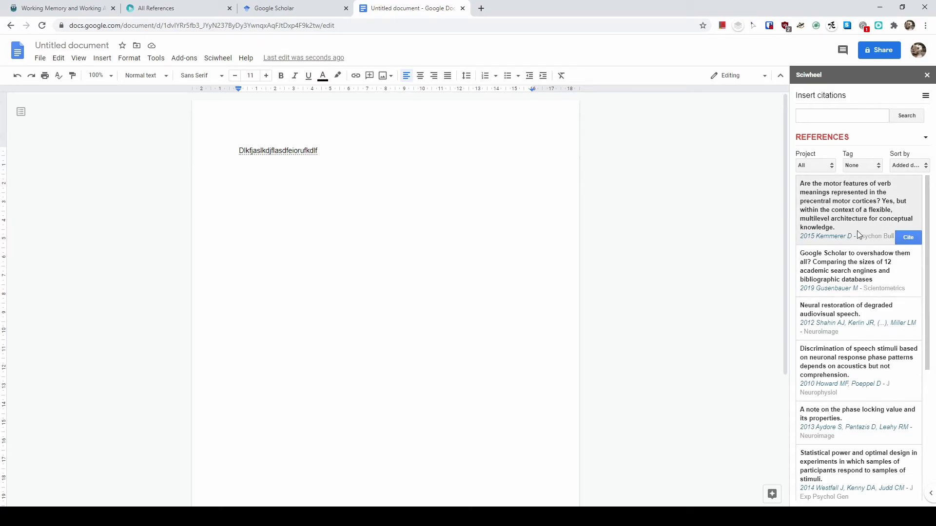
left_click(902, 290)
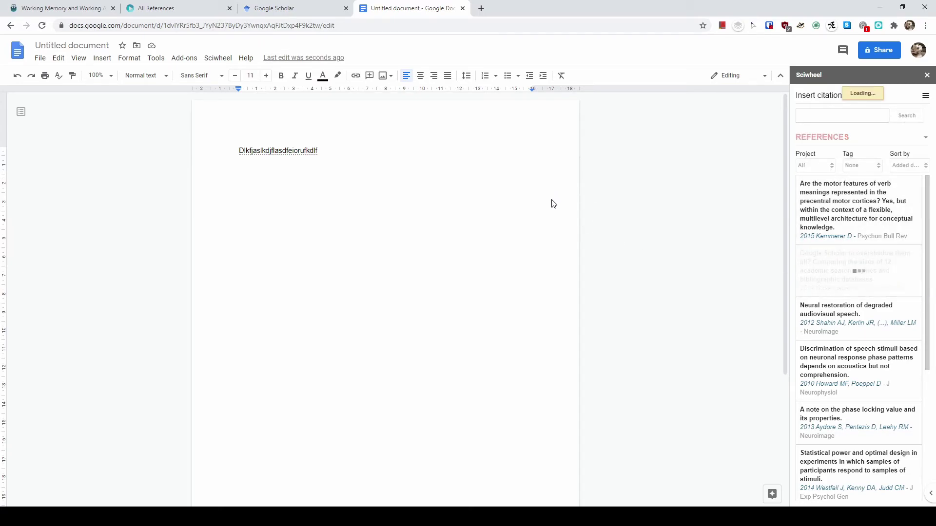
Search the Sciwheel references for "citation" and add "Getting Started with Mendeley" to the existing in-text citation
left_click(833, 118)
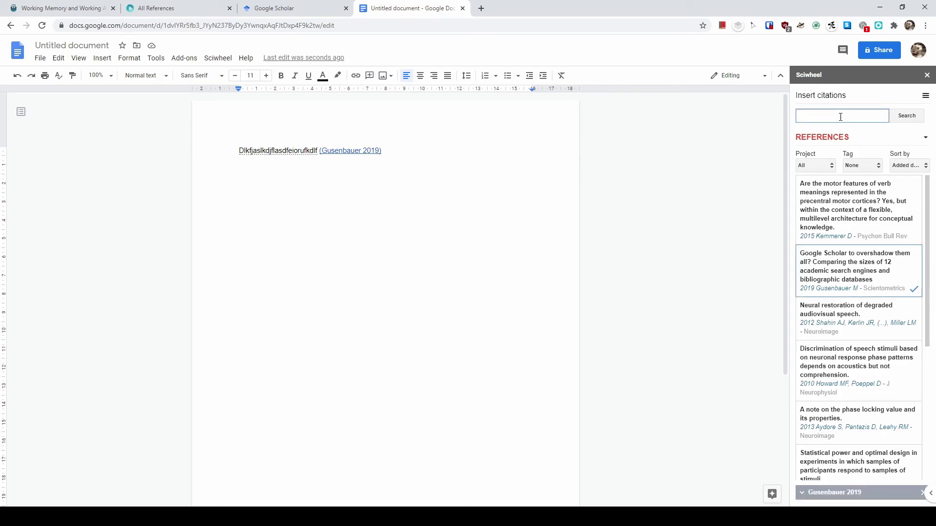
type("citation")
key("Return")
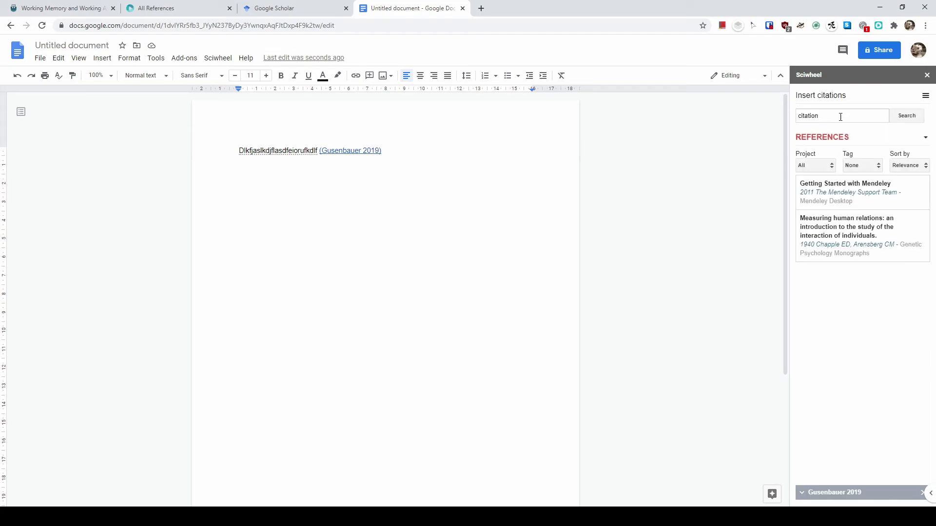
mouse_move(849, 193)
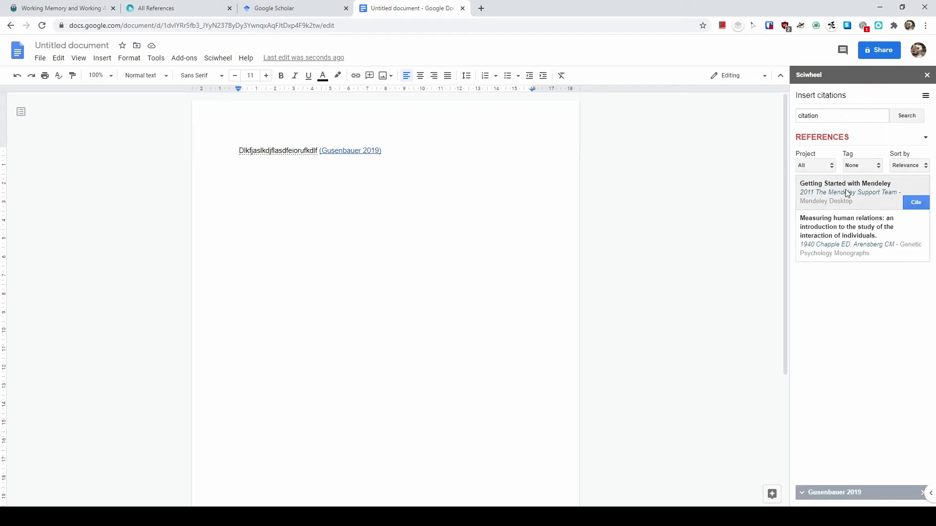
left_click(916, 203)
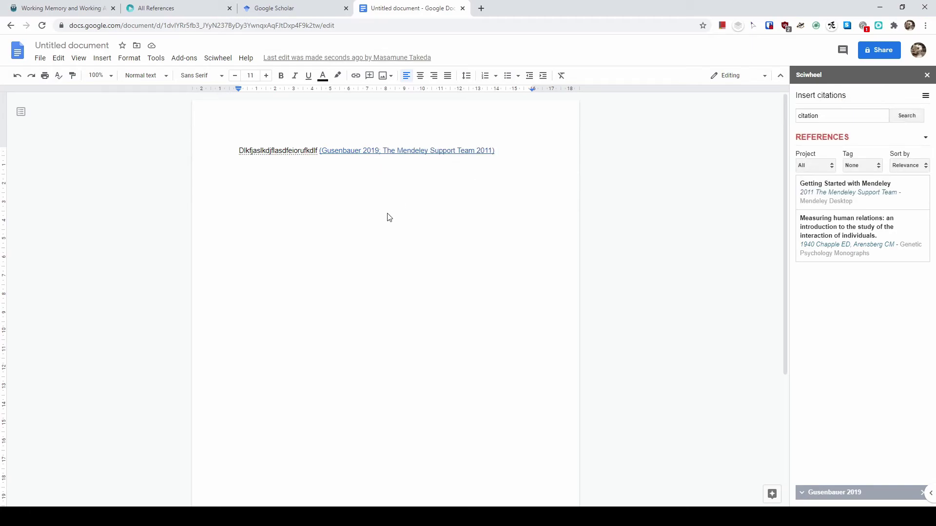
left_click(393, 151)
left_click_drag(529, 151, 326, 152)
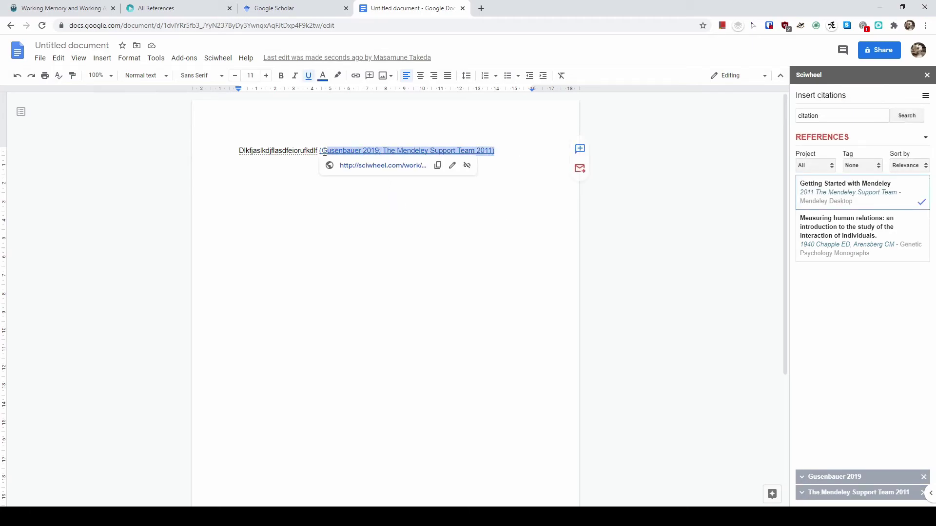
Add several blank lines below the cited text
left_click(490, 232)
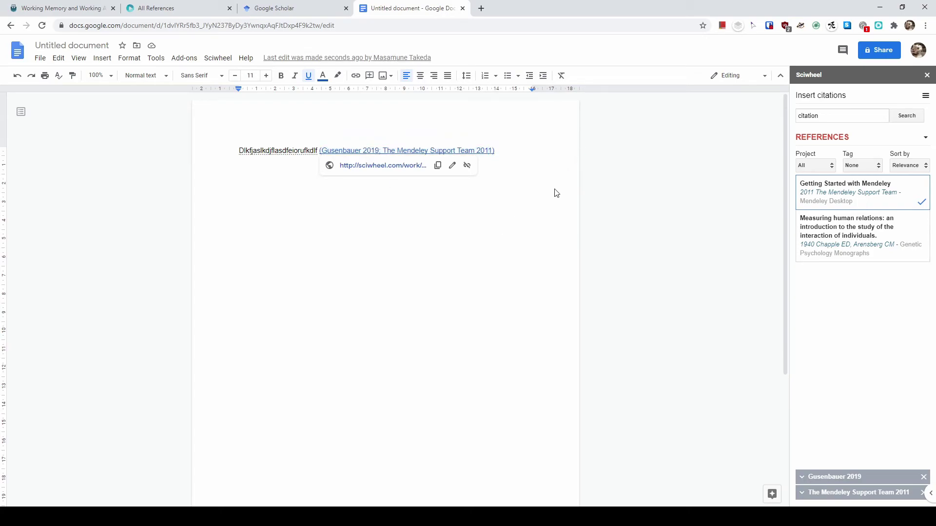
key("Return")
key("Return")
key("Return")
key("Return")
key("Return")
key("Return")
key("Return")
key("Return")
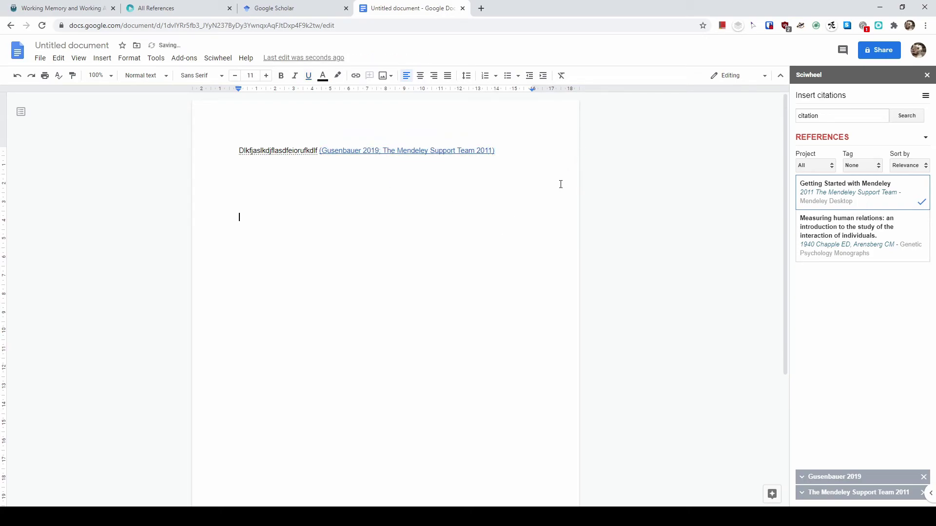
Format the citations in American Psychological Association 6th edition - APA style and insert the bibliography at the end of the document
left_click(218, 58)
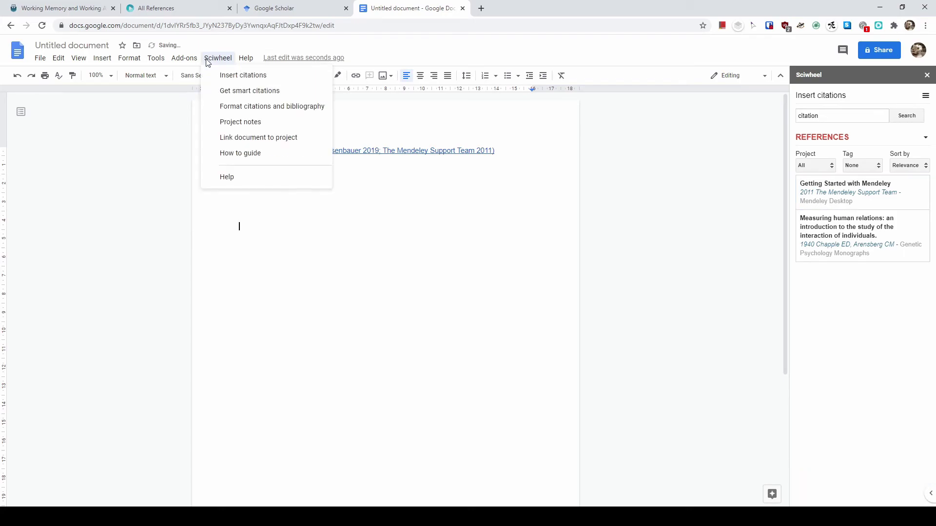
left_click(264, 108)
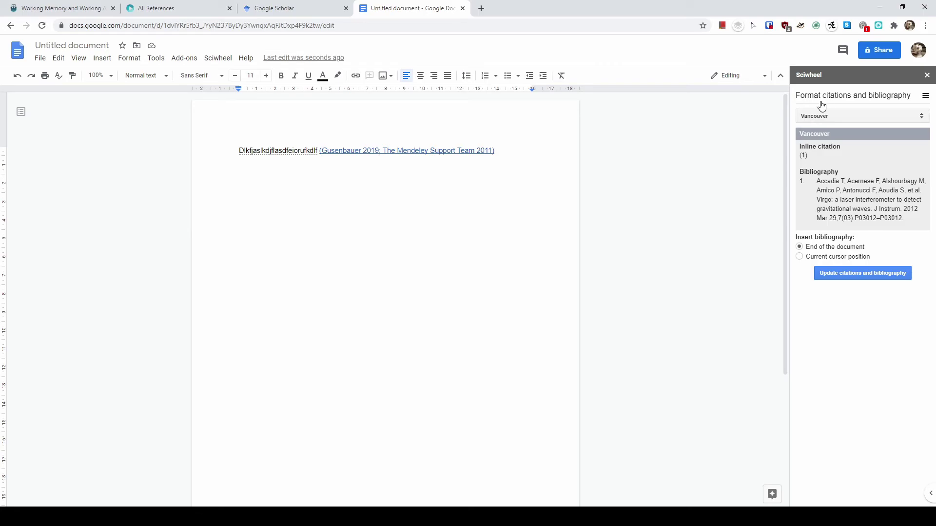
left_click(850, 118)
scroll(862, 193, "up", 10)
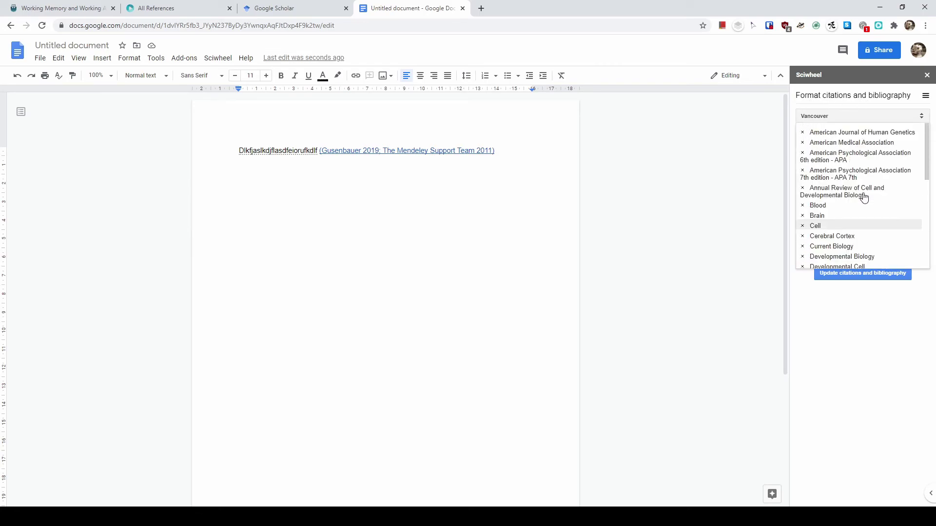
left_click(833, 161)
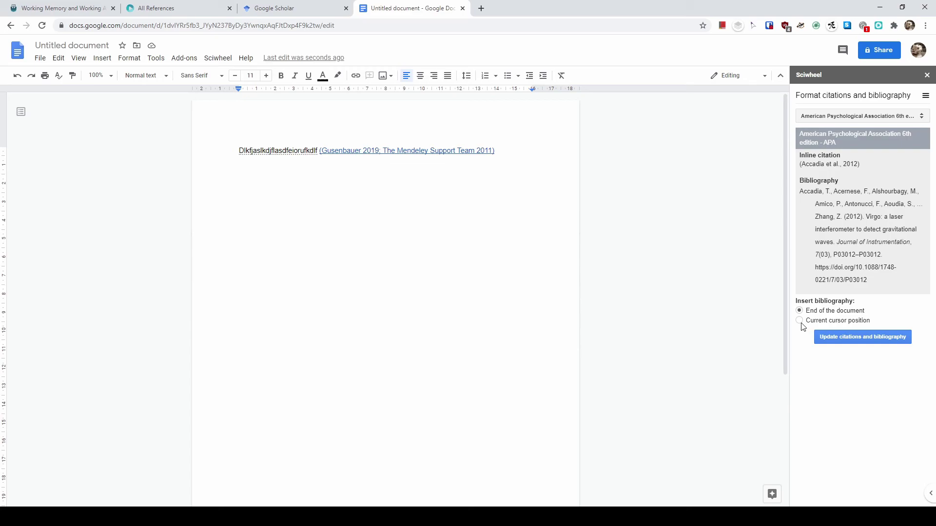
left_click(849, 343)
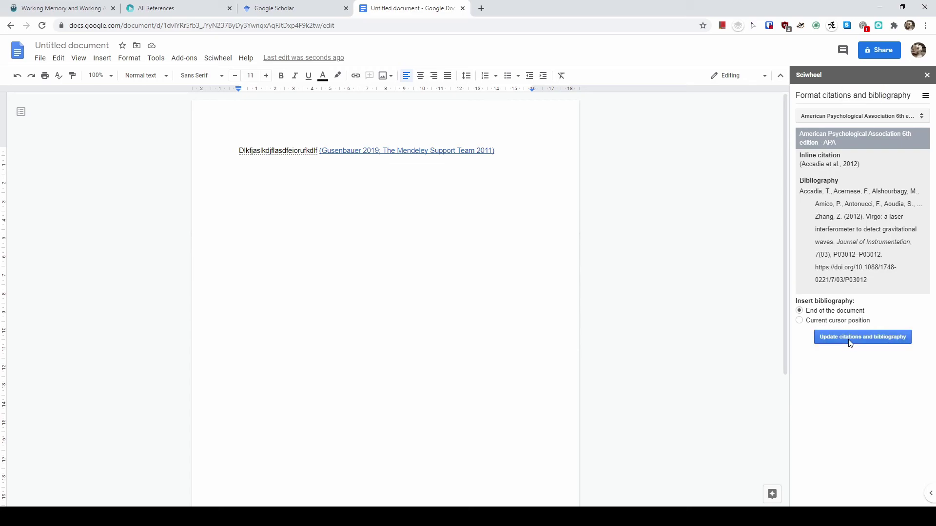
left_click_drag(376, 334, 235, 215)
left_click(332, 198)
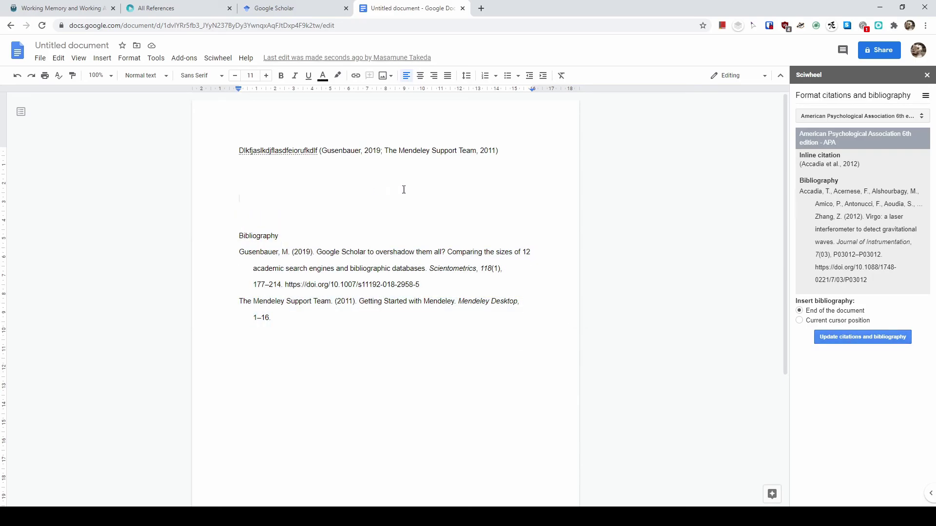